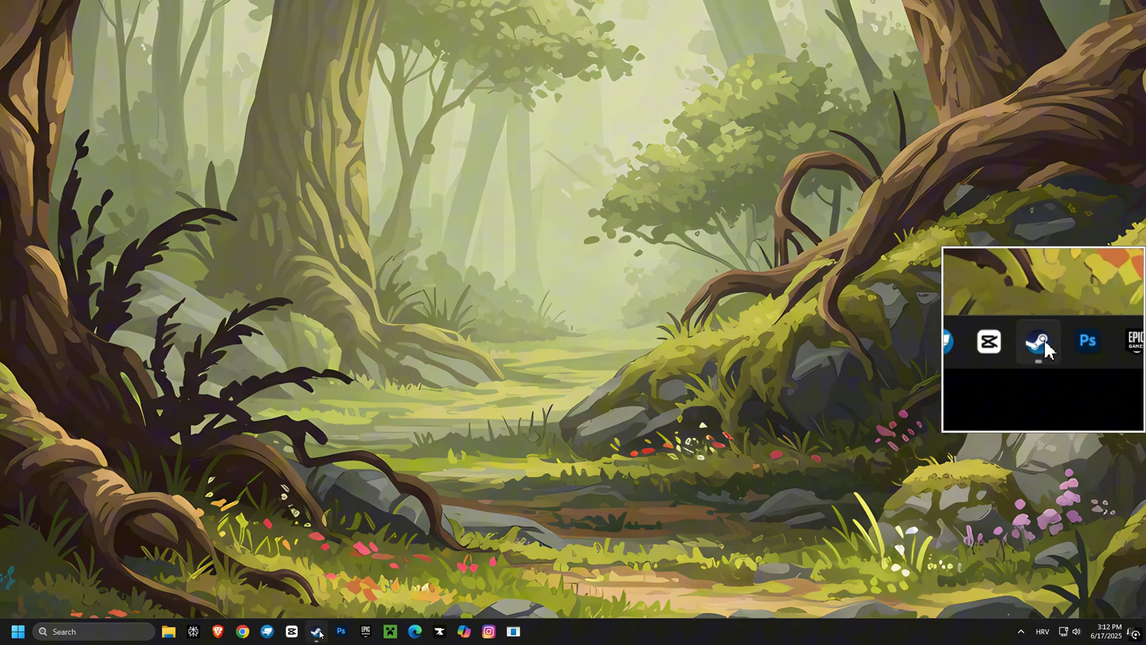
Step: Bring up the Steam Library and open the right-click options for Path of Exile
click(318, 632)
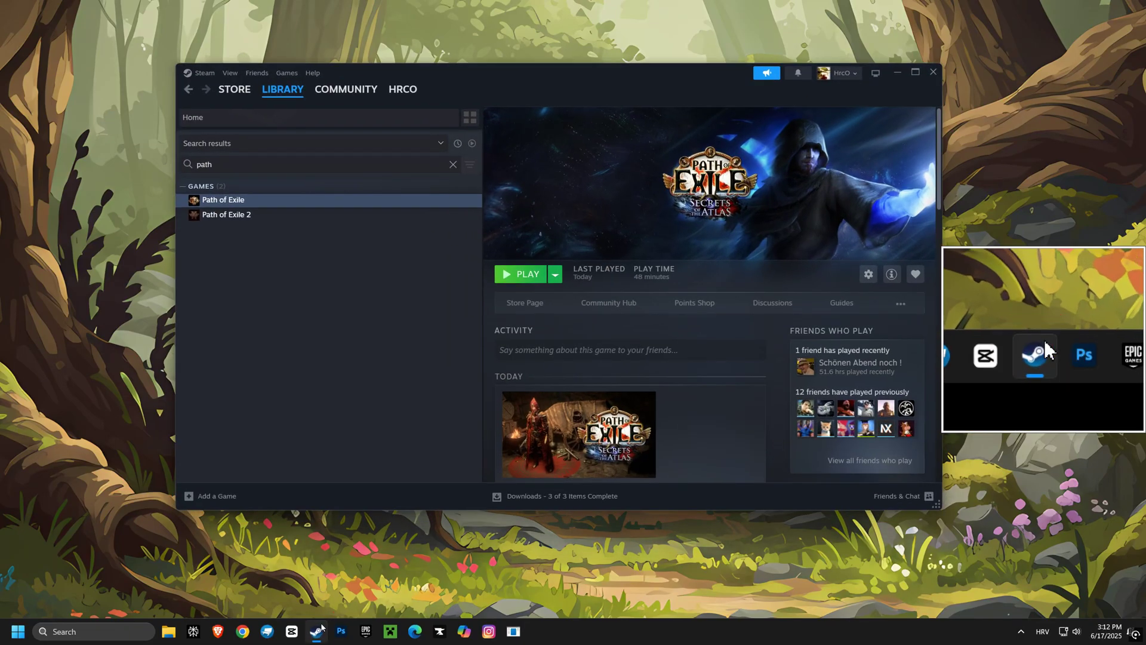
right_click(223, 203)
Step: Browse the game's local files and open all-users compatibility settings for PathOfExile_x64Steam.exe
mouse_move(251, 269)
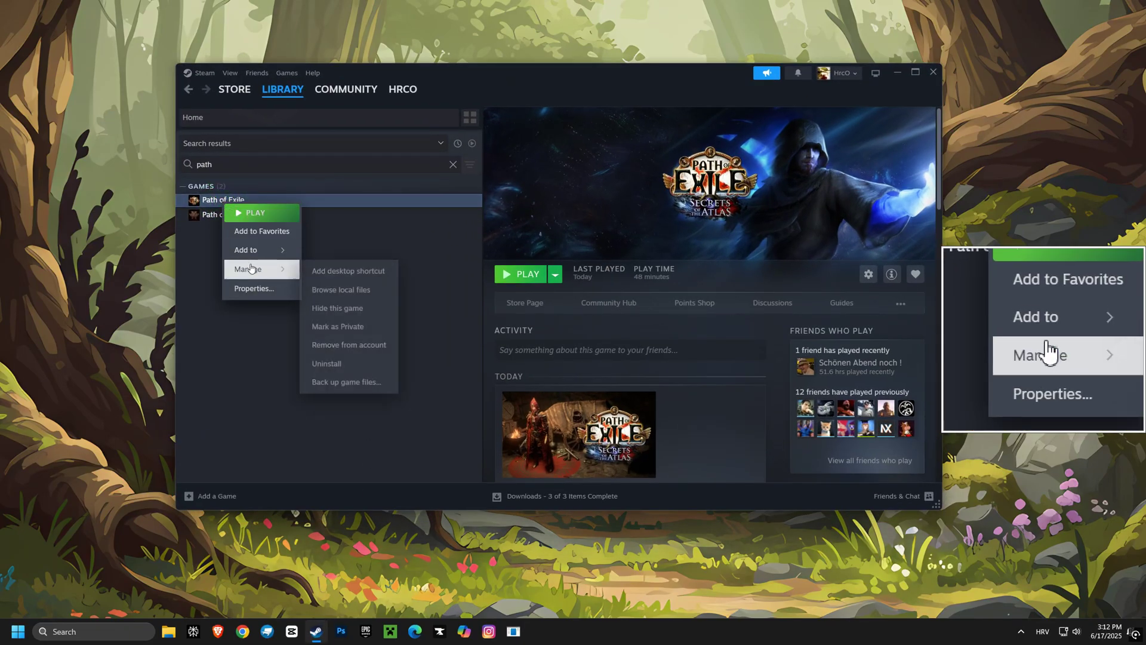
click(339, 289)
drag(495, 238, 514, 162)
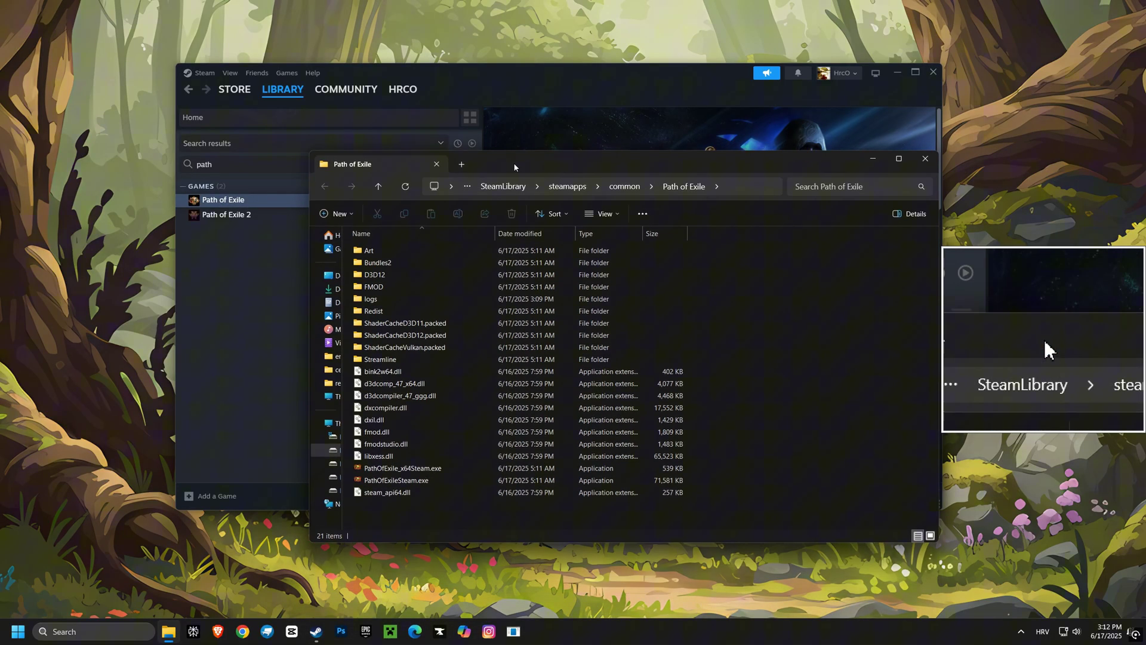
right_click(381, 464)
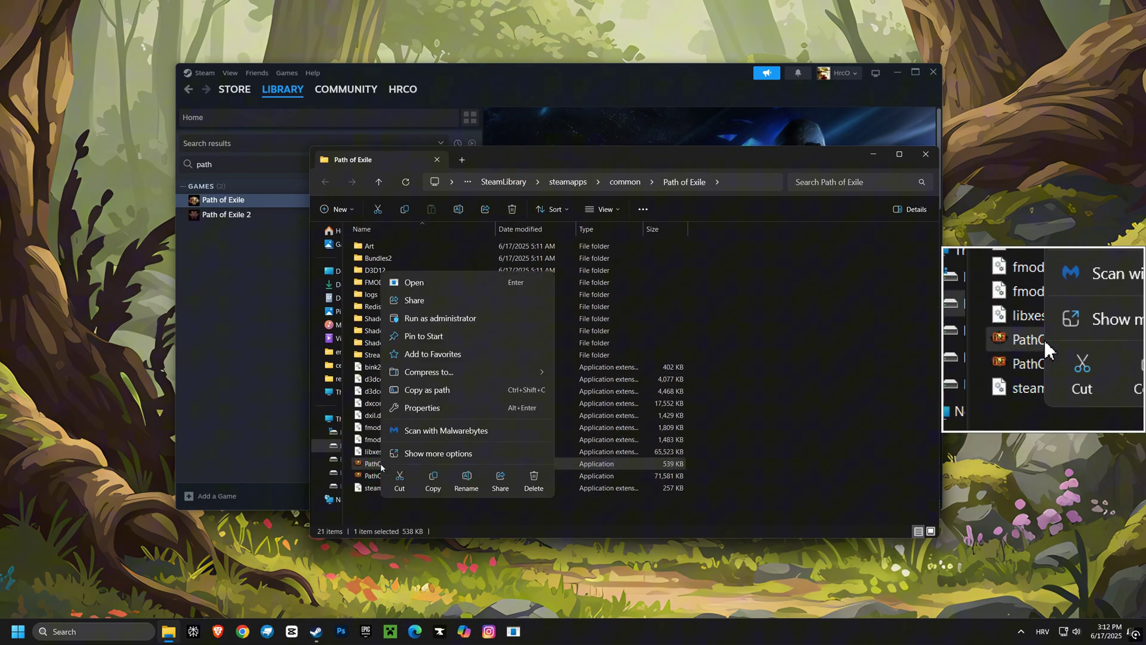
click(421, 408)
click(488, 338)
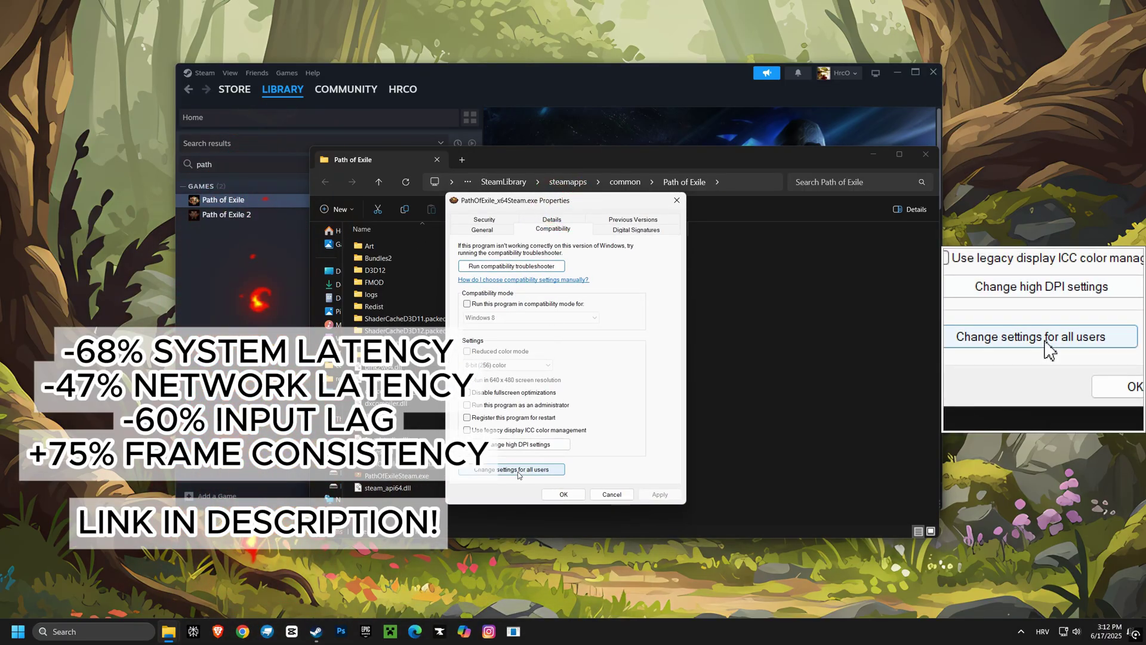
click(518, 472)
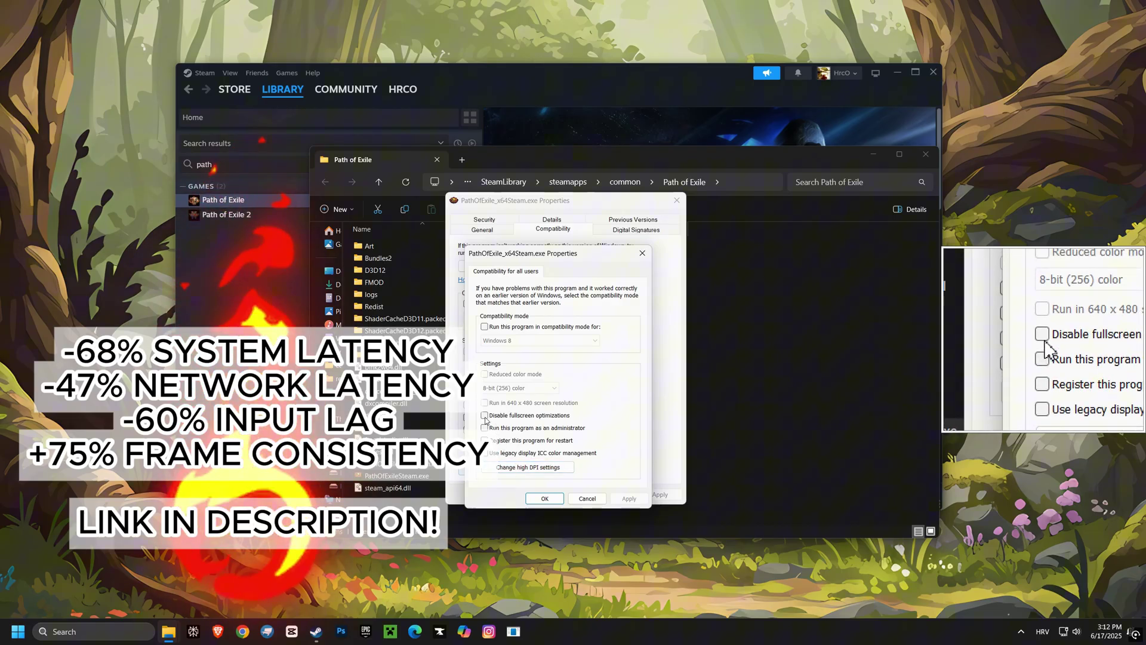
Step: Disable fullscreen optimizations and set high DPI override to Application, then apply
click(484, 415)
click(528, 467)
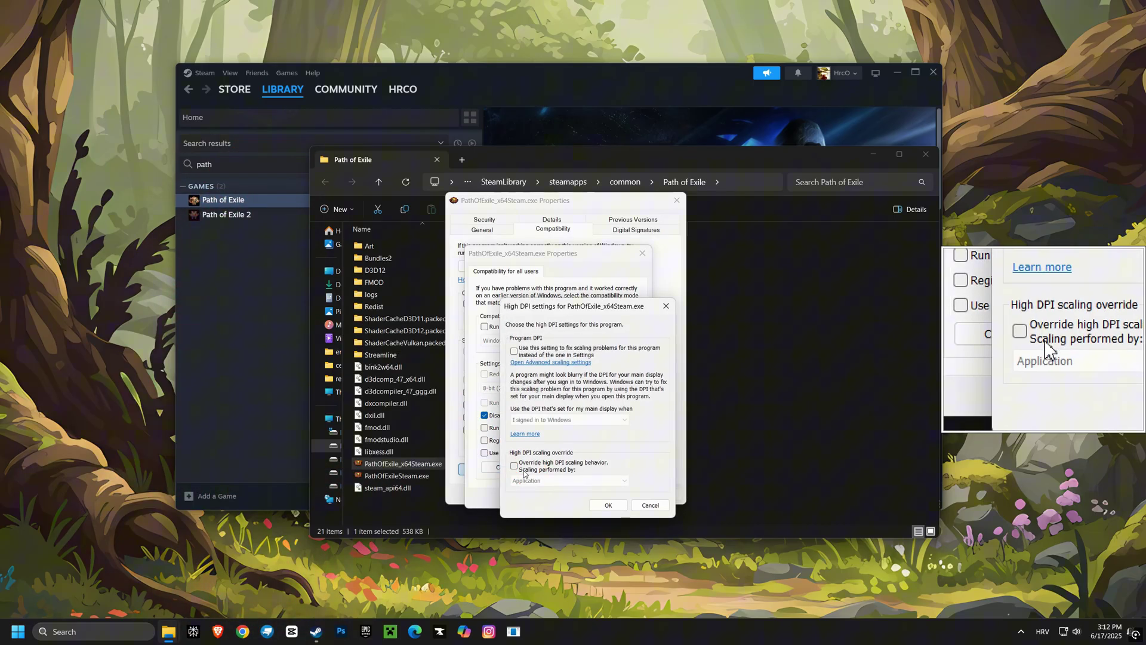
click(525, 462)
drag(573, 307, 722, 269)
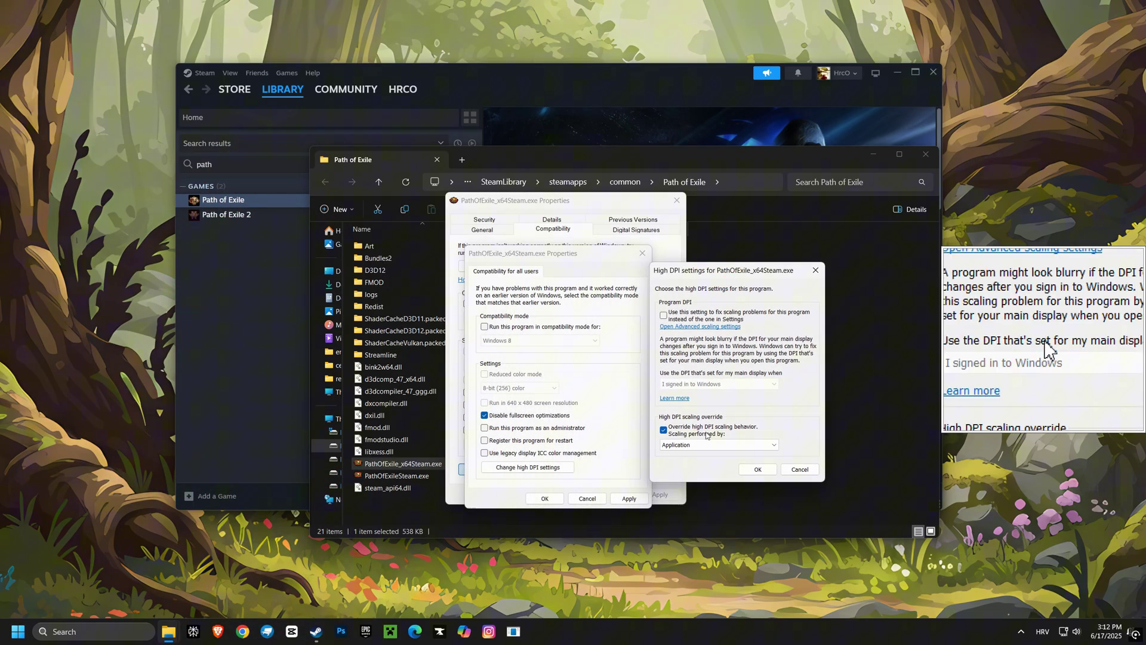
click(687, 445)
click(685, 457)
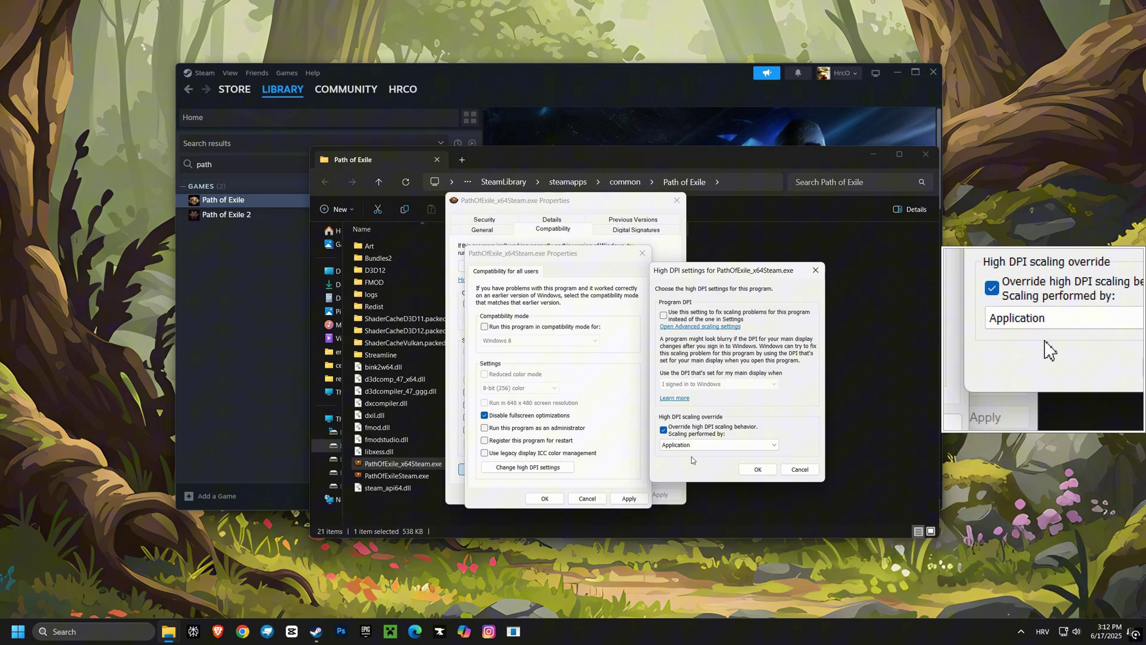
click(755, 470)
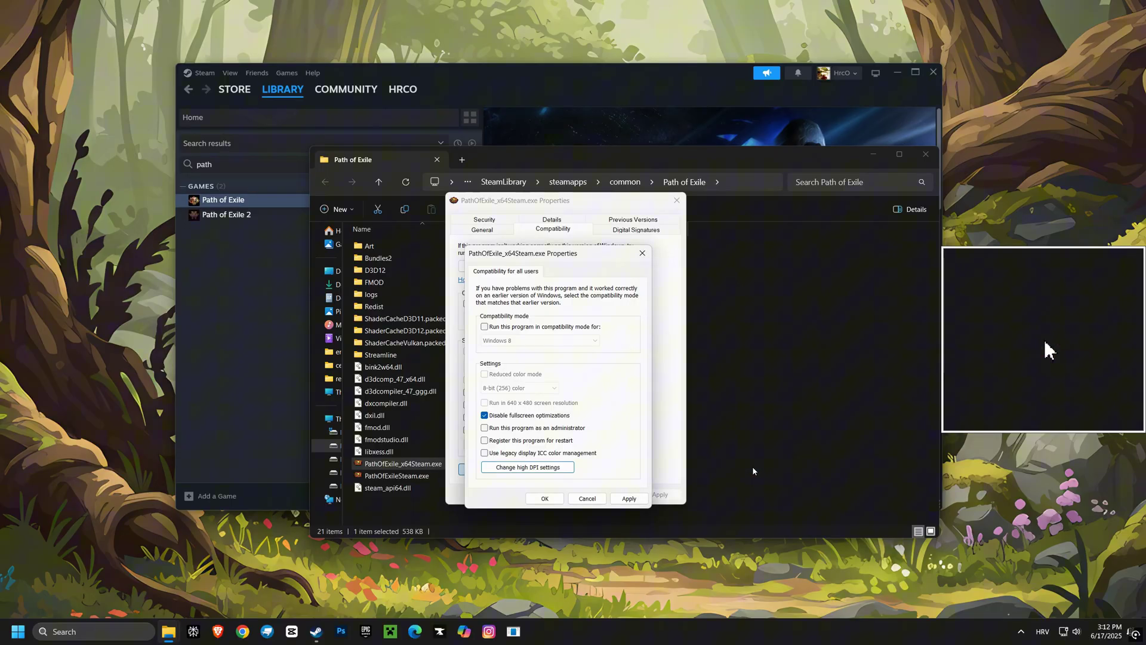
click(628, 498)
click(557, 503)
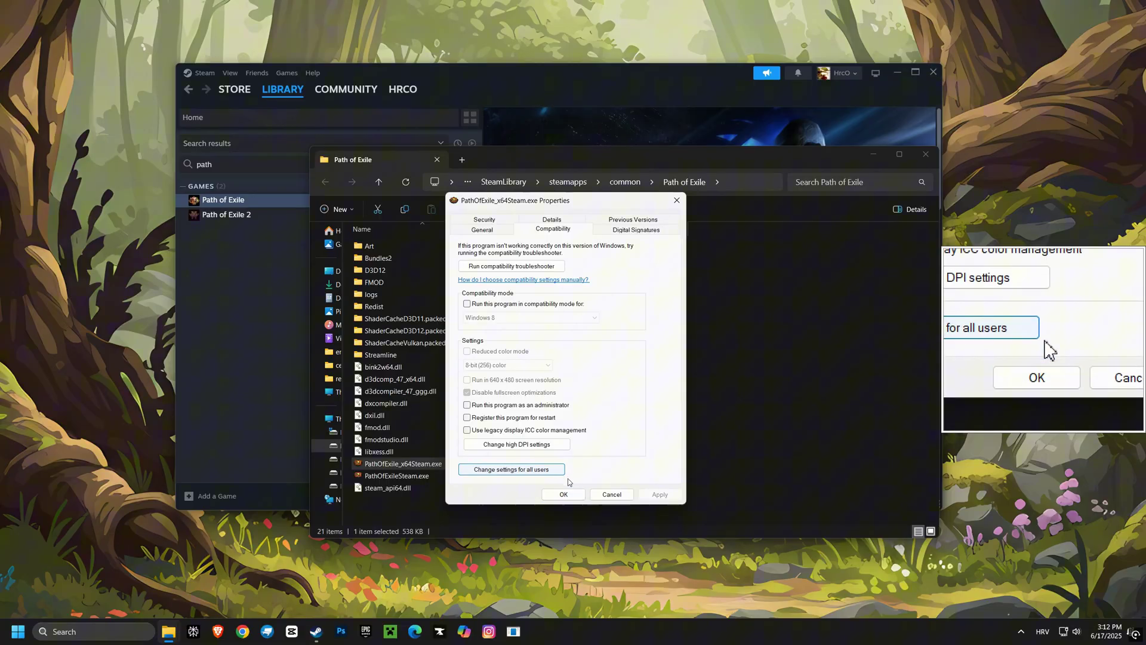
Step: Open the all-users compatibility settings for PathOfExileSteam.exe
click(564, 495)
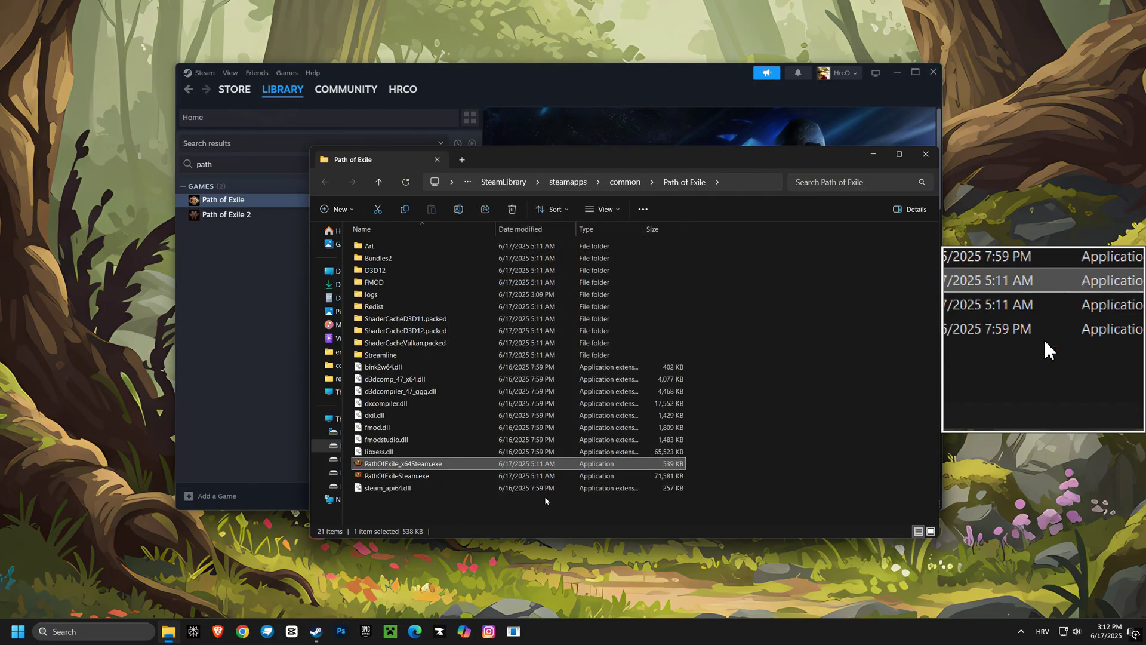
click(394, 476)
right_click(395, 475)
click(454, 419)
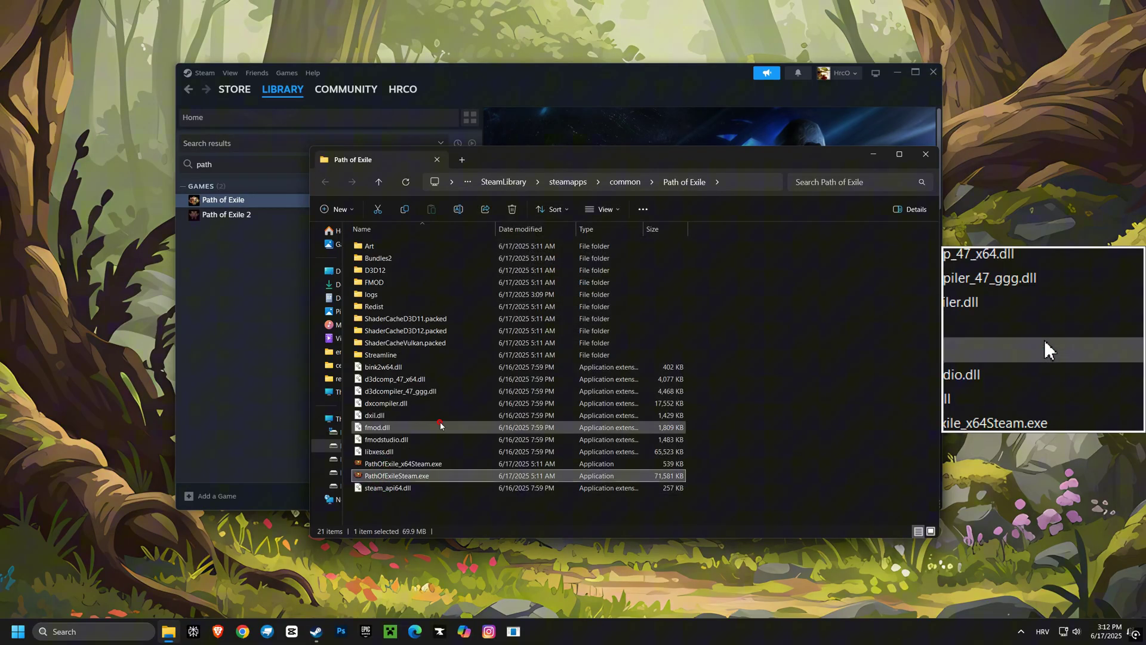
click(496, 338)
drag(454, 309, 530, 218)
click(528, 488)
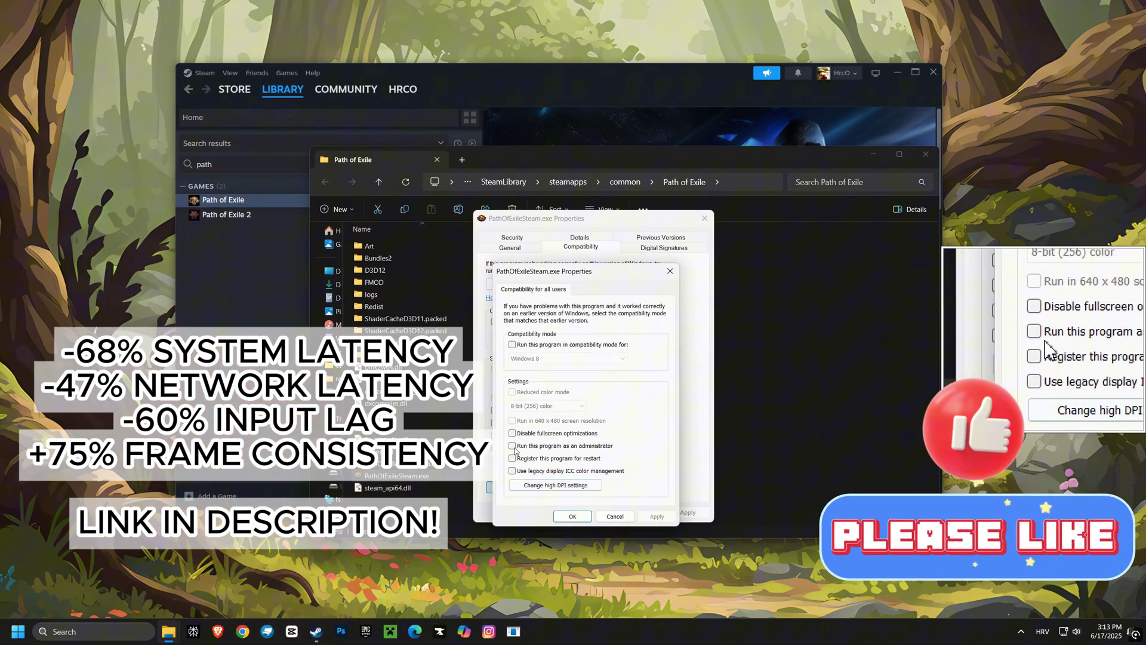
Step: Disable fullscreen optimizations and override high DPI scaling with Application, then apply and close
click(512, 434)
click(535, 486)
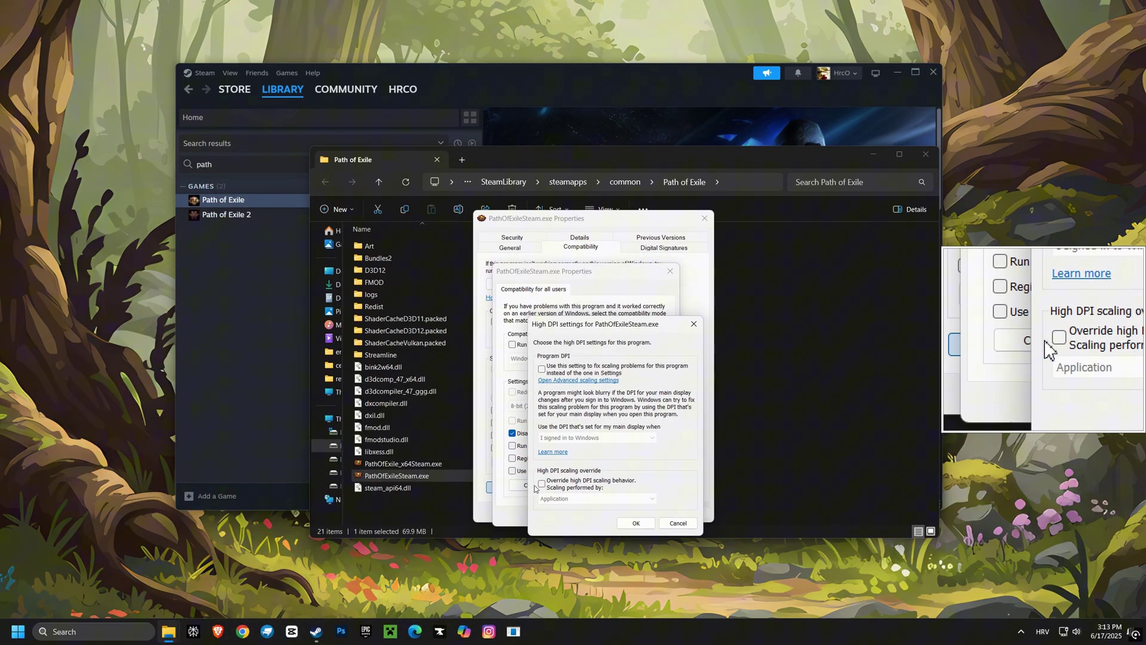
drag(576, 327, 710, 287)
click(676, 448)
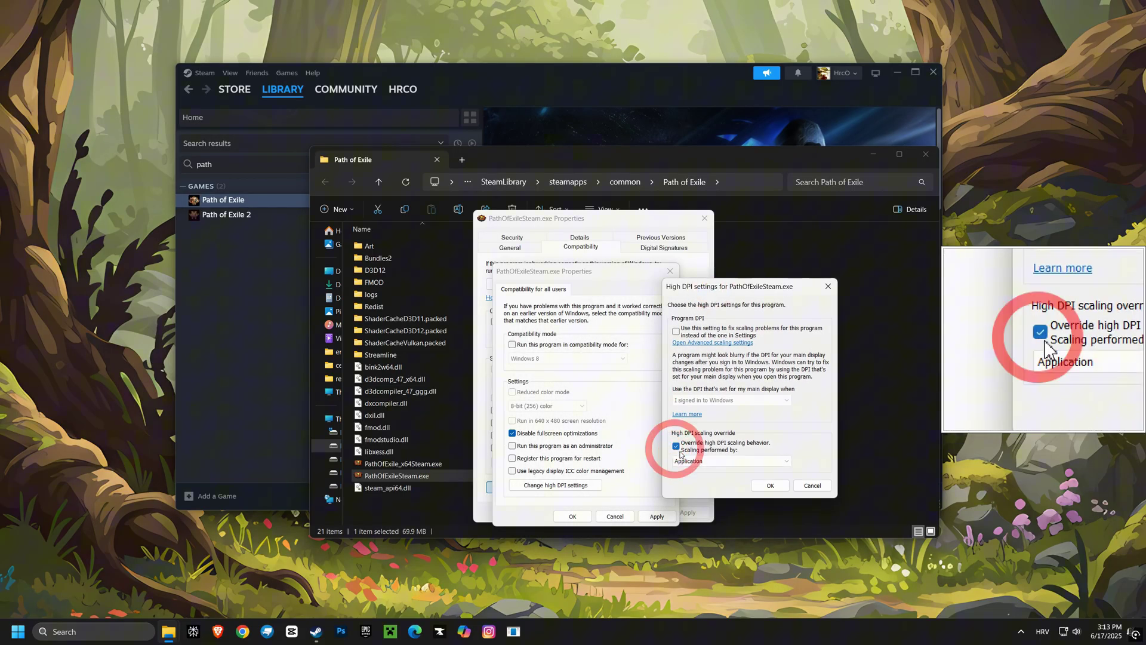
click(686, 461)
click(691, 470)
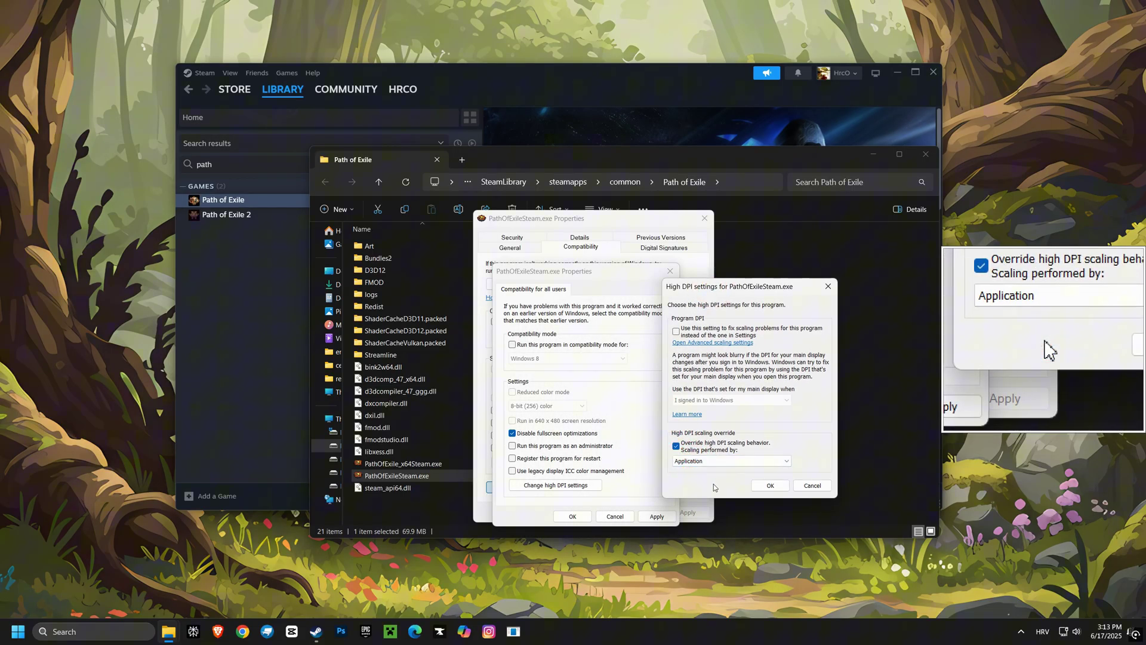
click(771, 486)
click(668, 517)
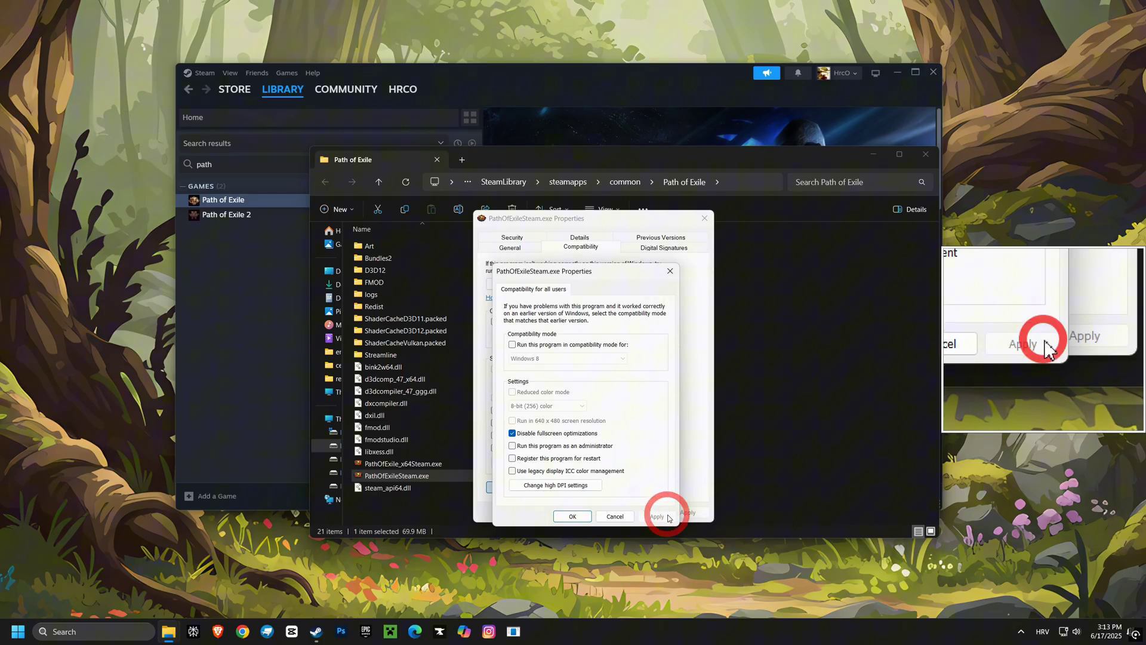
click(585, 517)
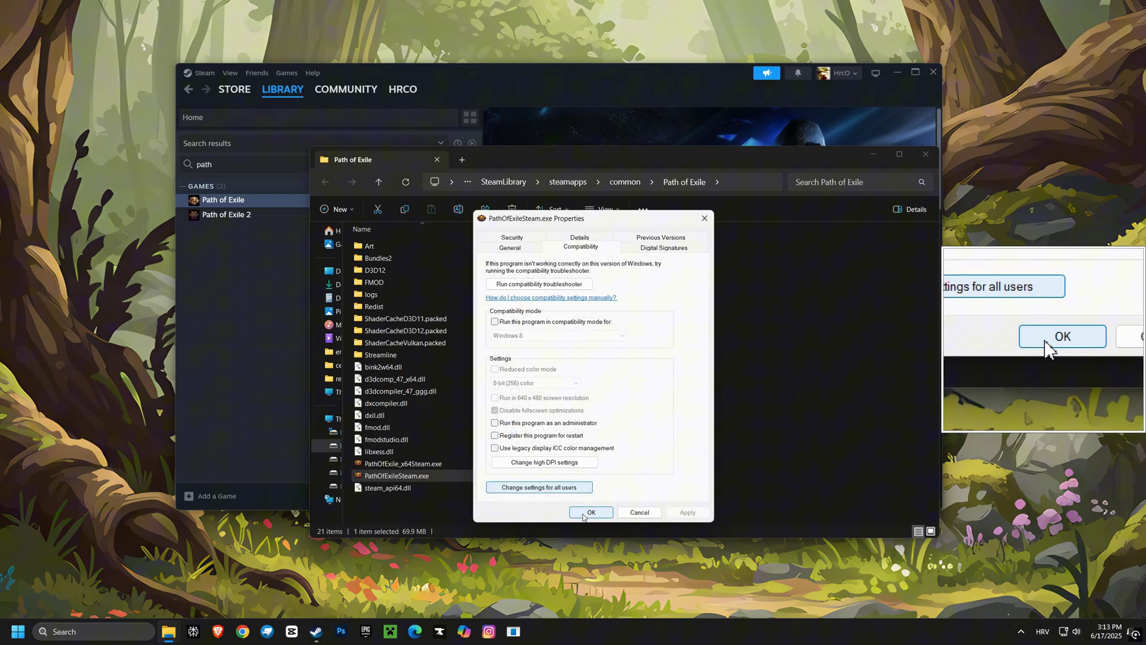
click(591, 512)
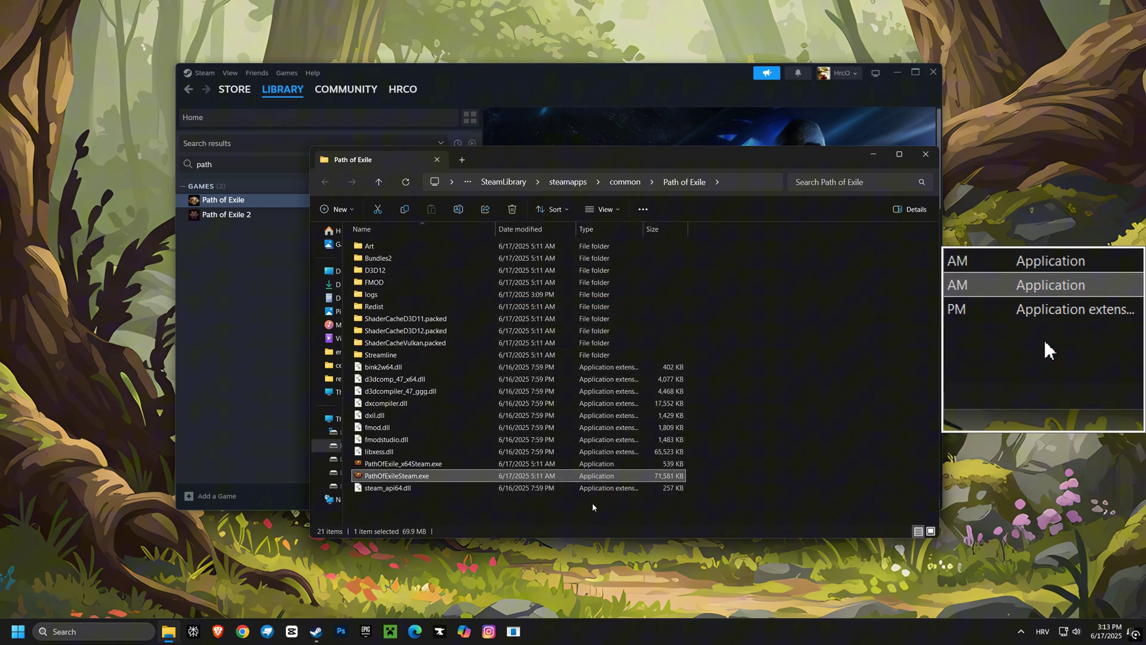
Step: Copy the Path of Exile folder path from the address bar and search Windows for 'graphics settings'
click(729, 180)
right_click(571, 183)
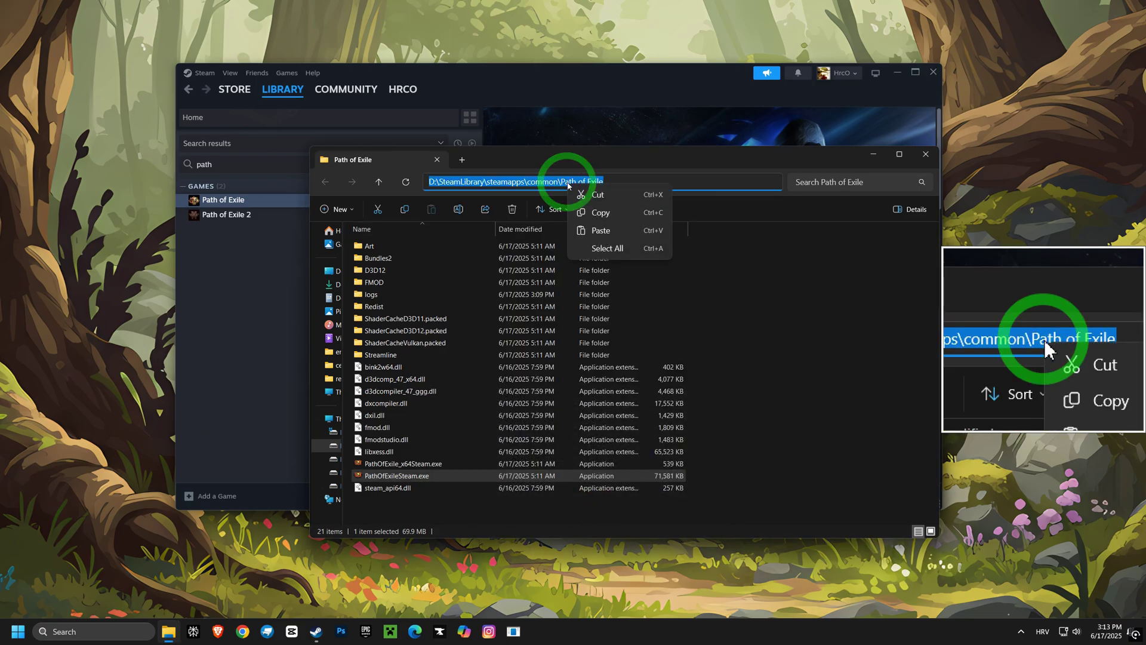
click(600, 212)
click(76, 633)
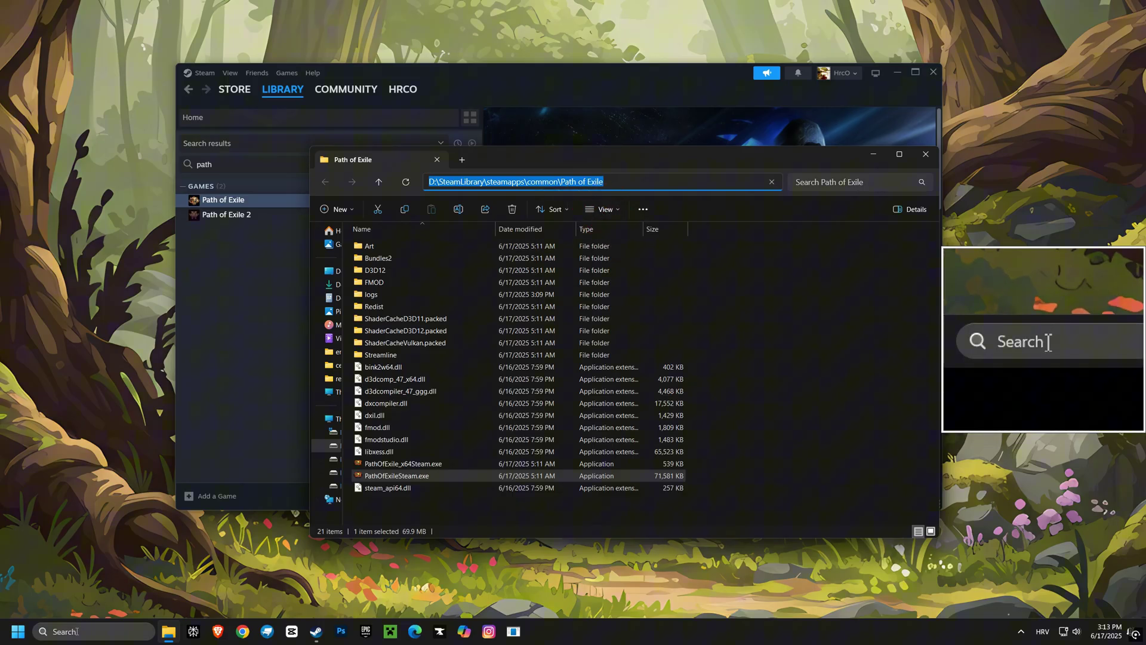
text(graphics settings)
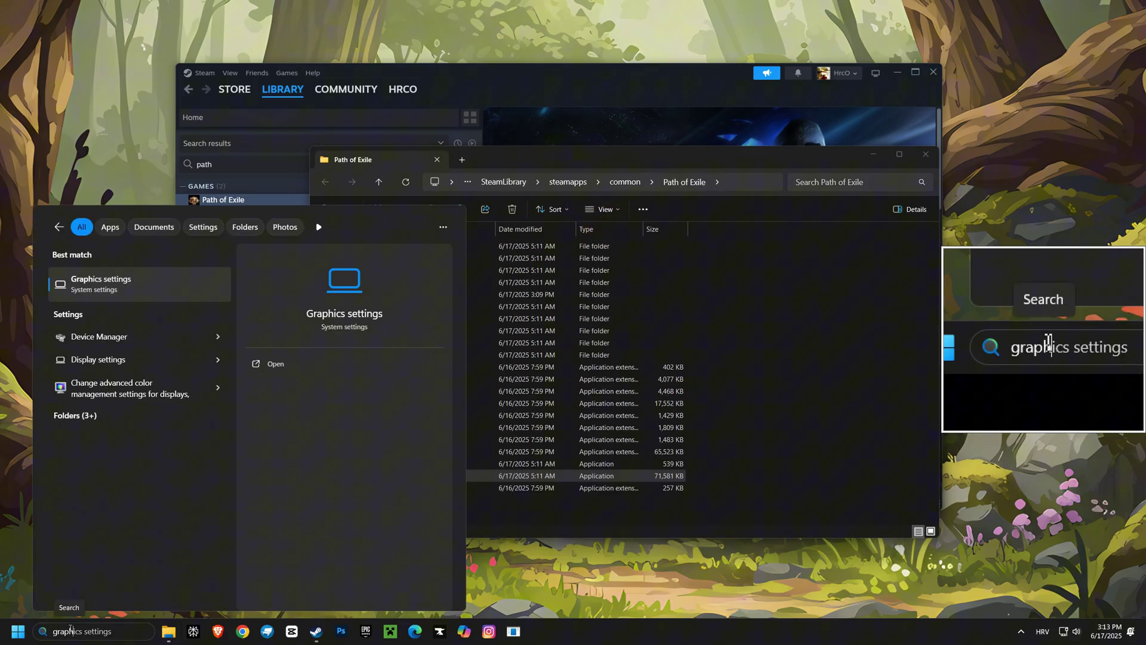
text(cs sett)
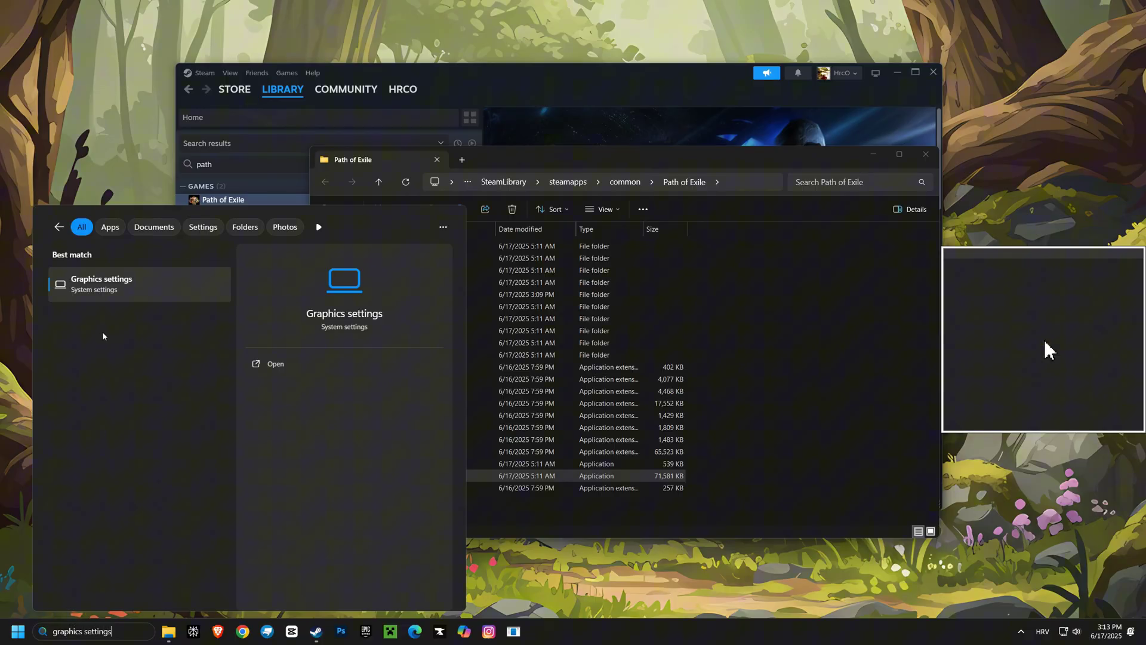
Step: Open the Graphics page, leaving windowed-game optimizations and hardware-accelerated GPU scheduling on
click(97, 293)
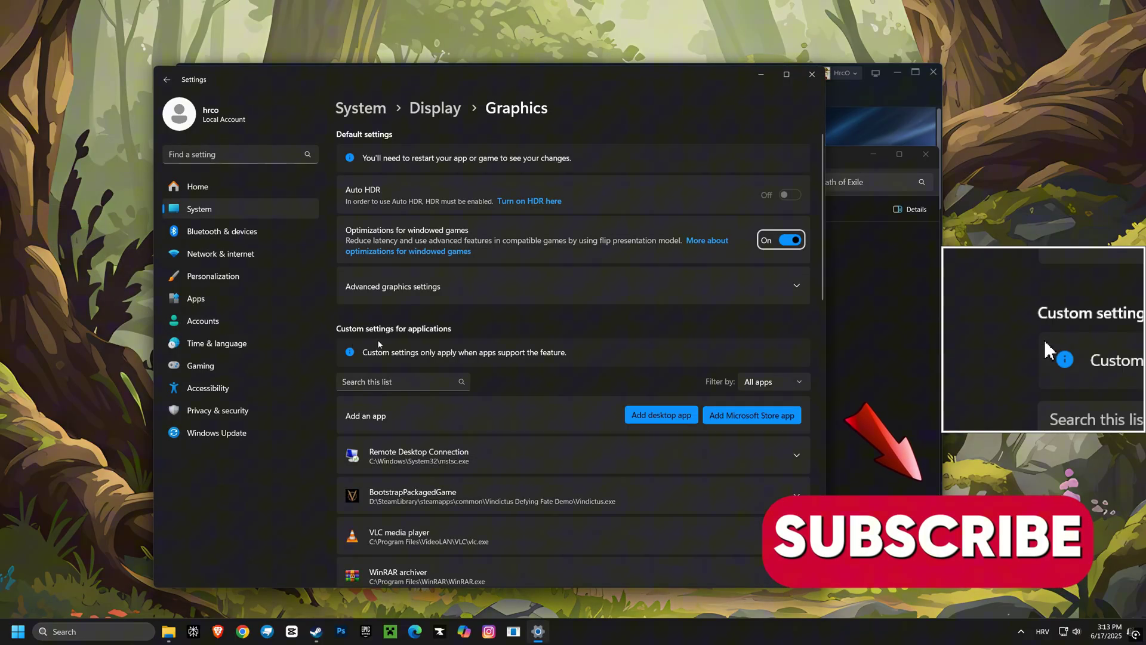
click(790, 241)
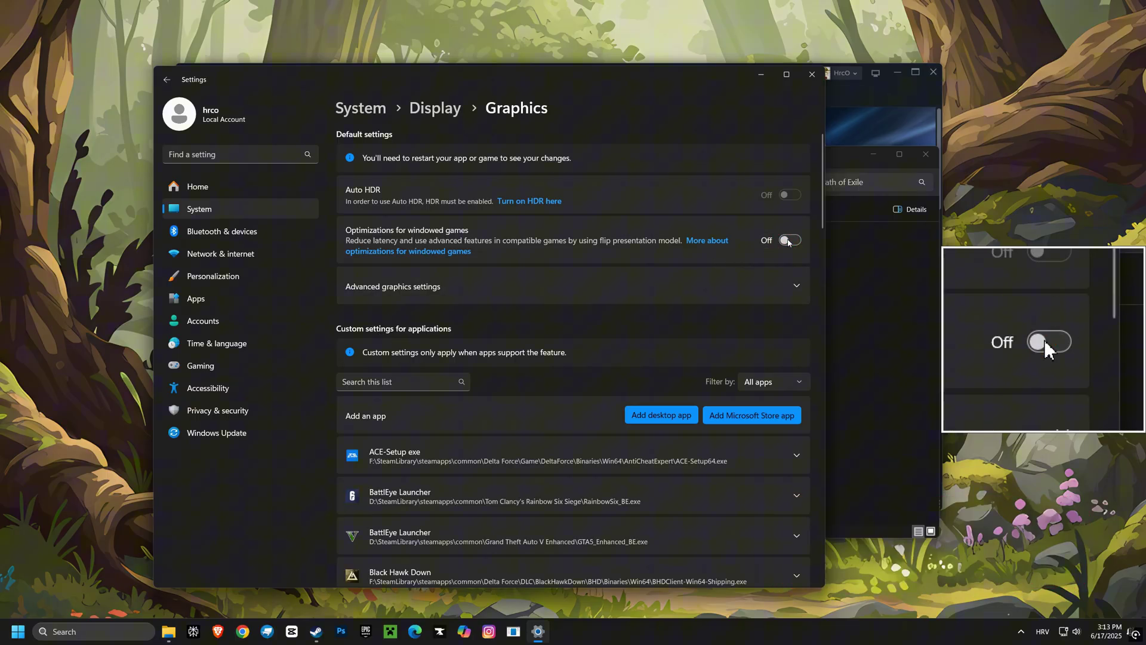
click(789, 240)
click(796, 285)
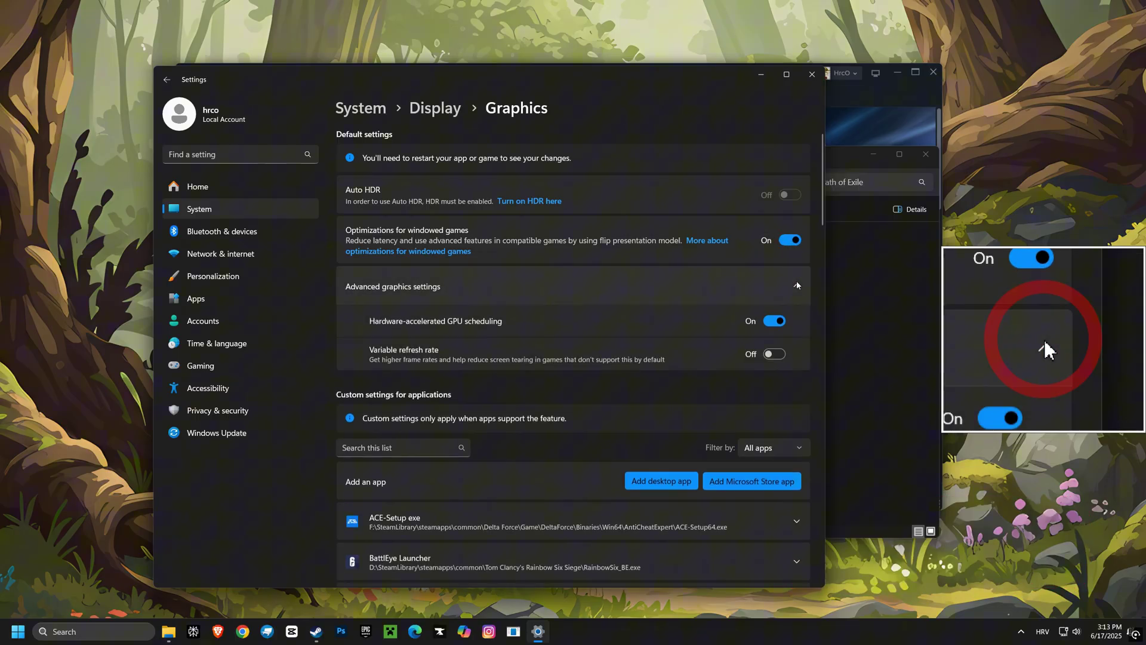
click(773, 323)
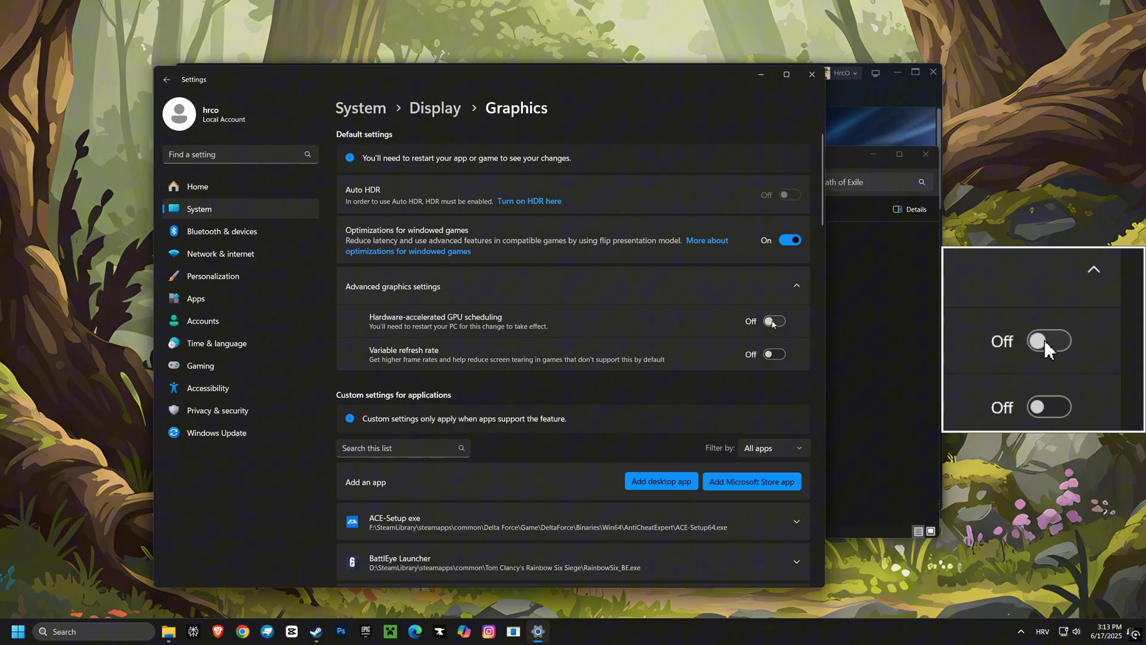
click(773, 322)
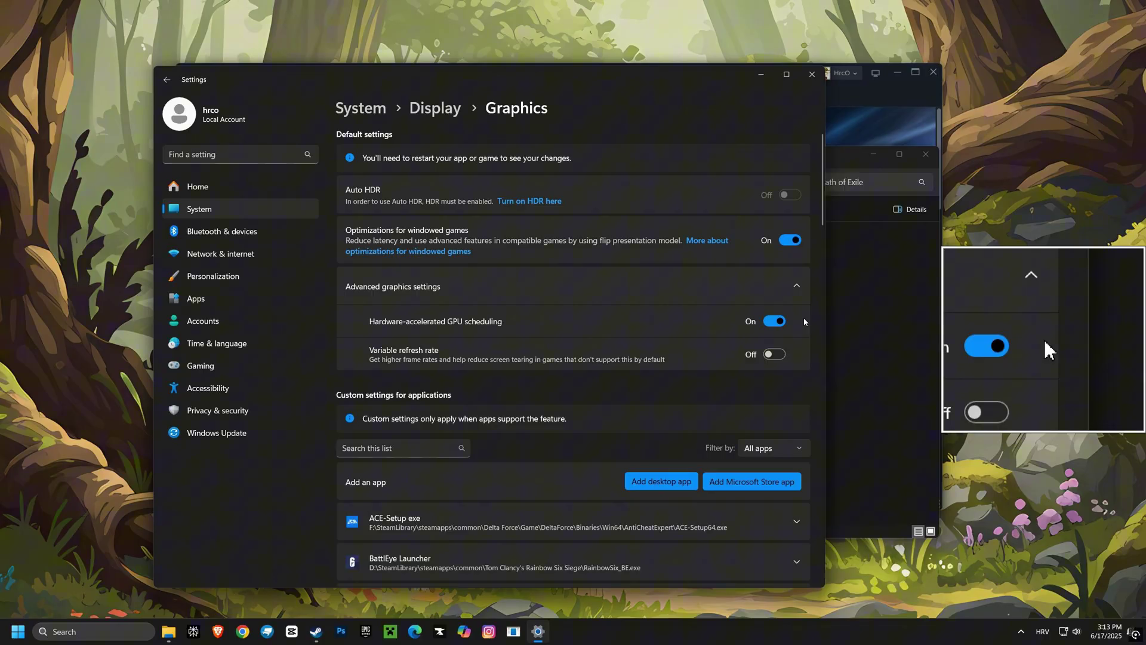
scroll(804, 323, down, 2)
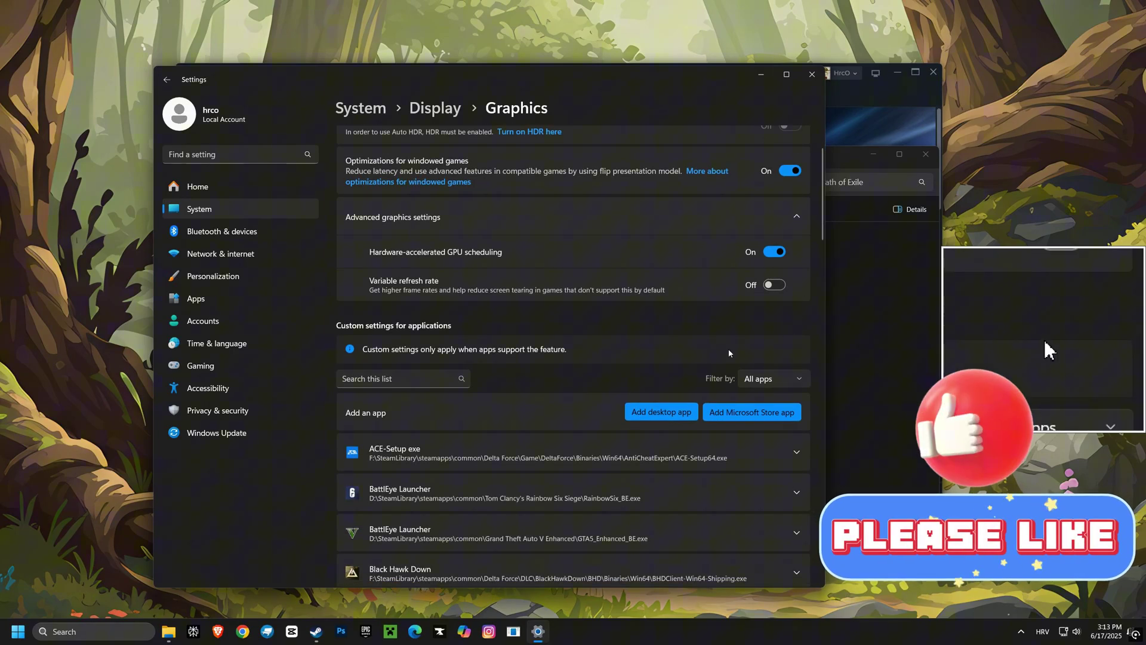
Step: Add PathOfExile_x64Steam.exe by pasting the Path of Exile folder path into the file picker
click(671, 412)
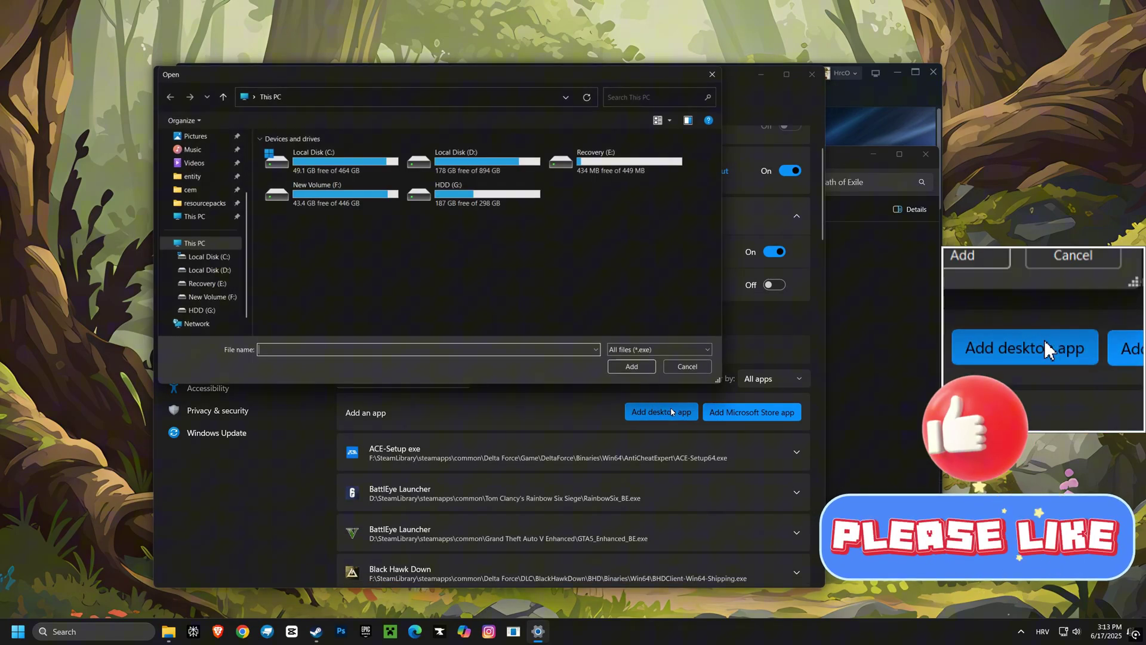
click(274, 95)
right_click(274, 94)
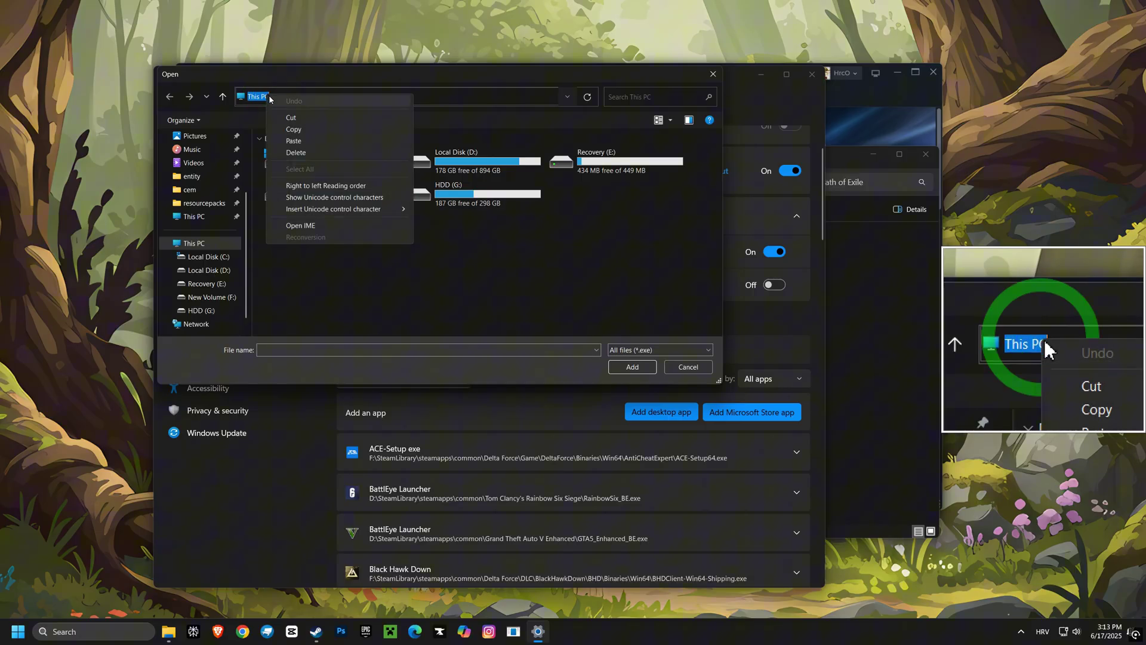
click(293, 134)
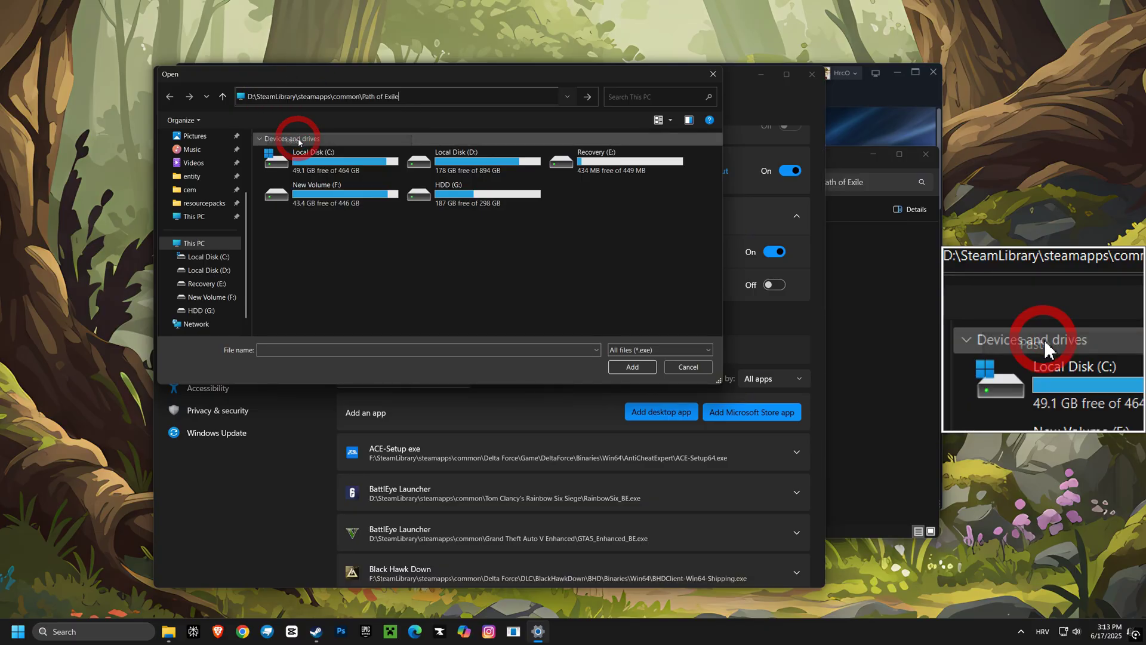
click(586, 100)
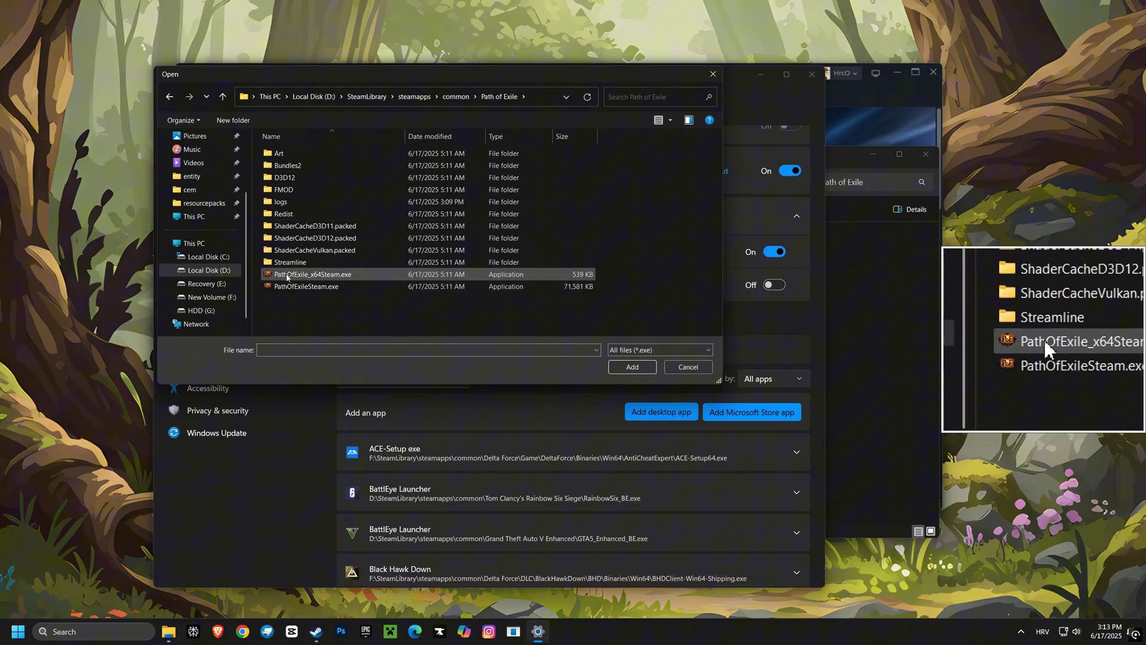
click(287, 276)
click(632, 367)
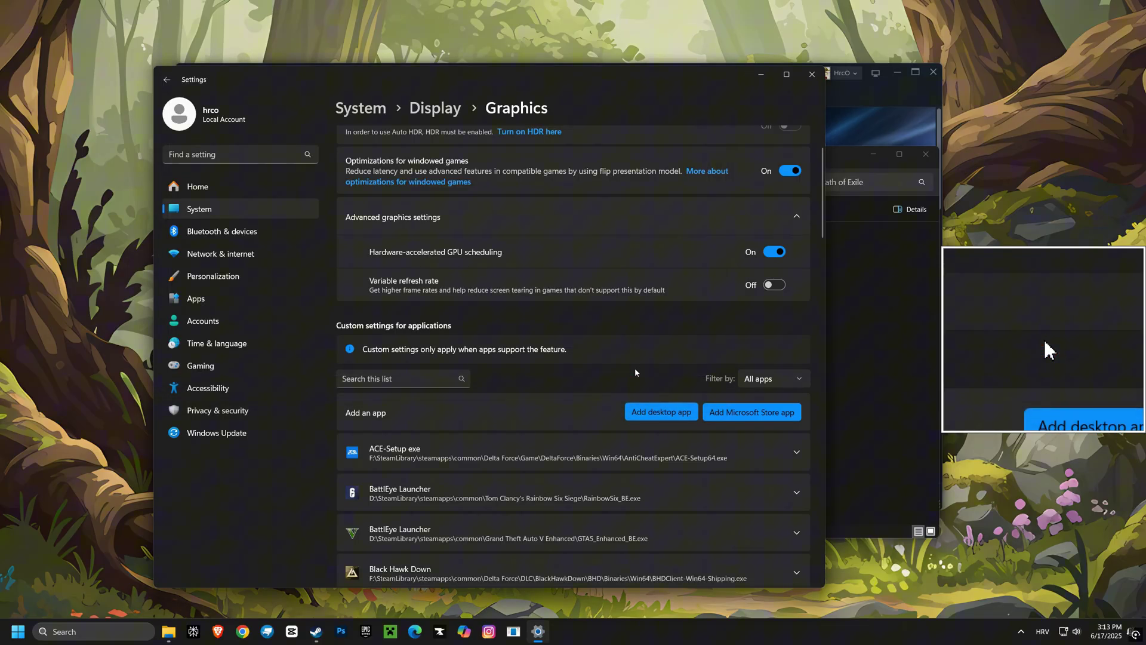
Step: Set PathOfExile_x64Steam.exe's GPU preference to High Performance
scroll(669, 331, down, 10)
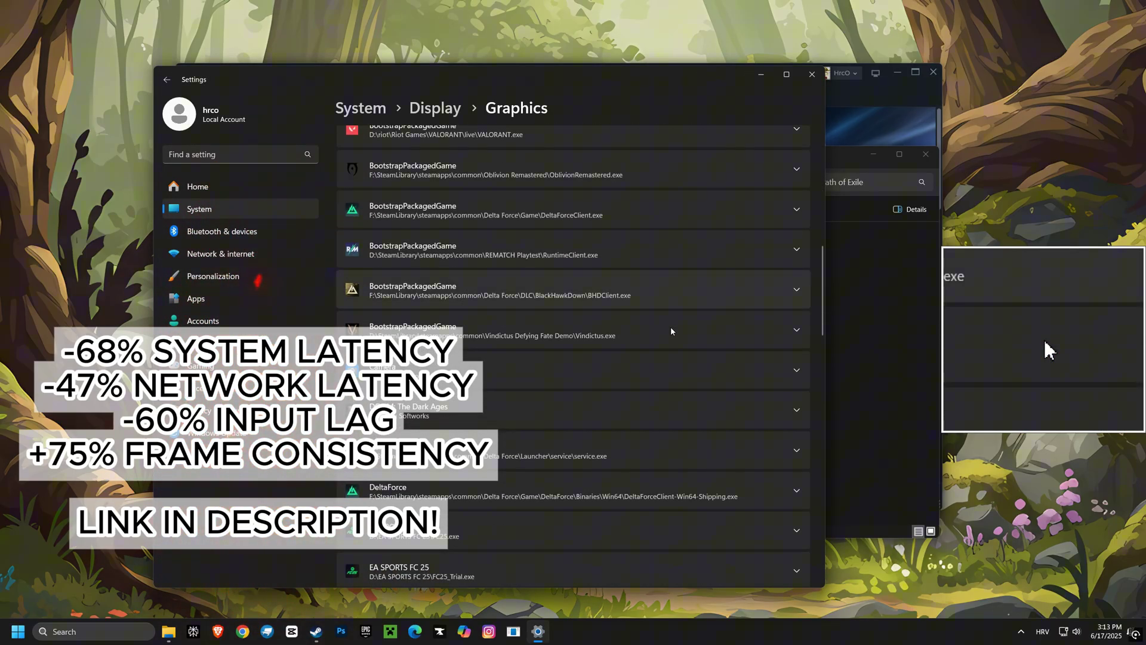
scroll(672, 331, down, 10)
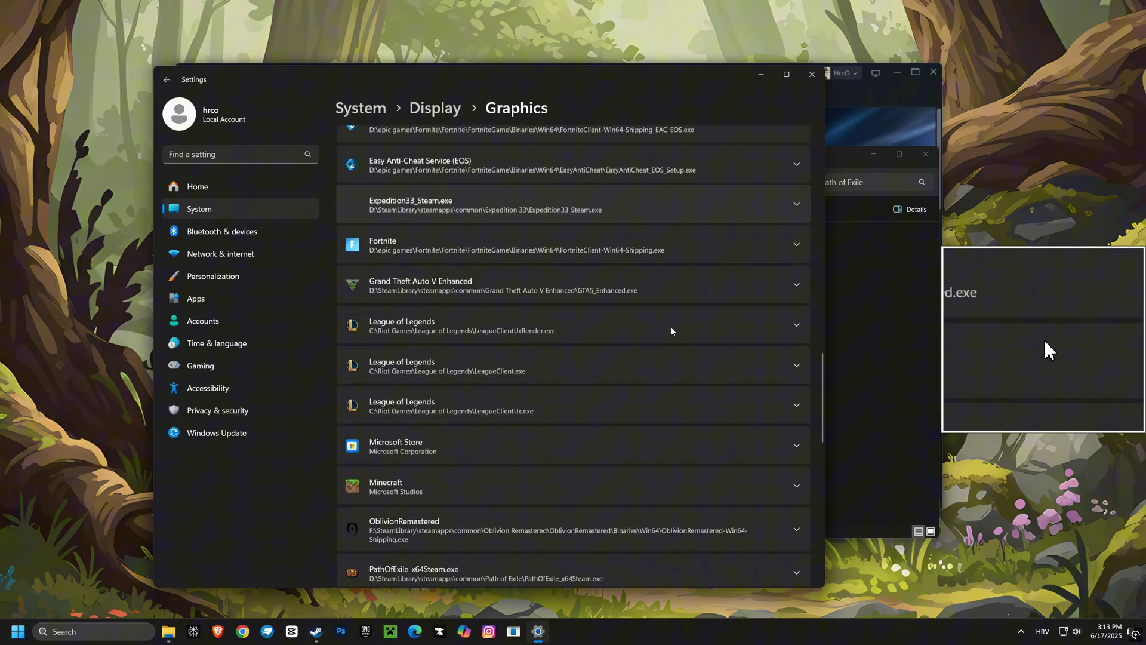
scroll(671, 328, down, 6)
scroll(633, 279, up, 1)
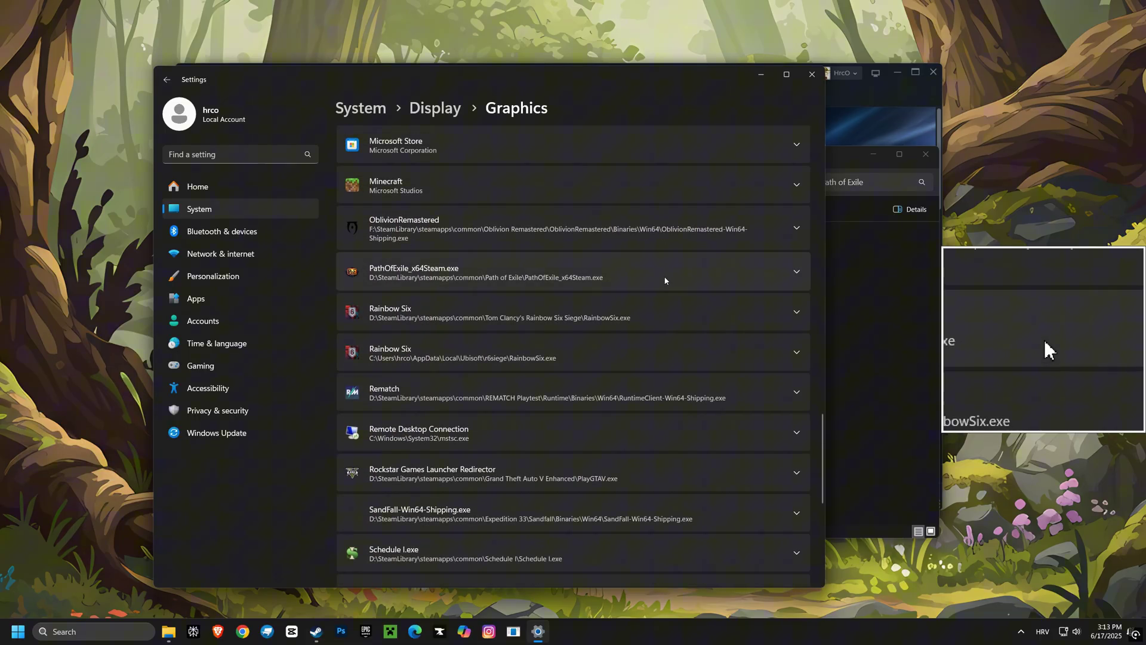
click(786, 273)
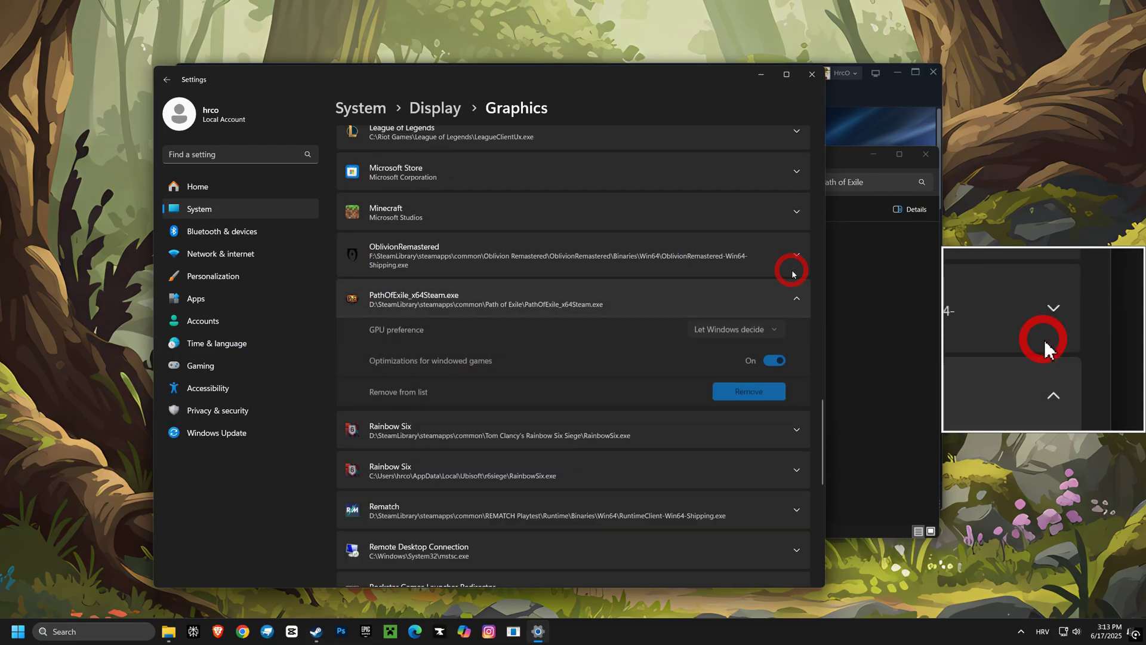
click(746, 330)
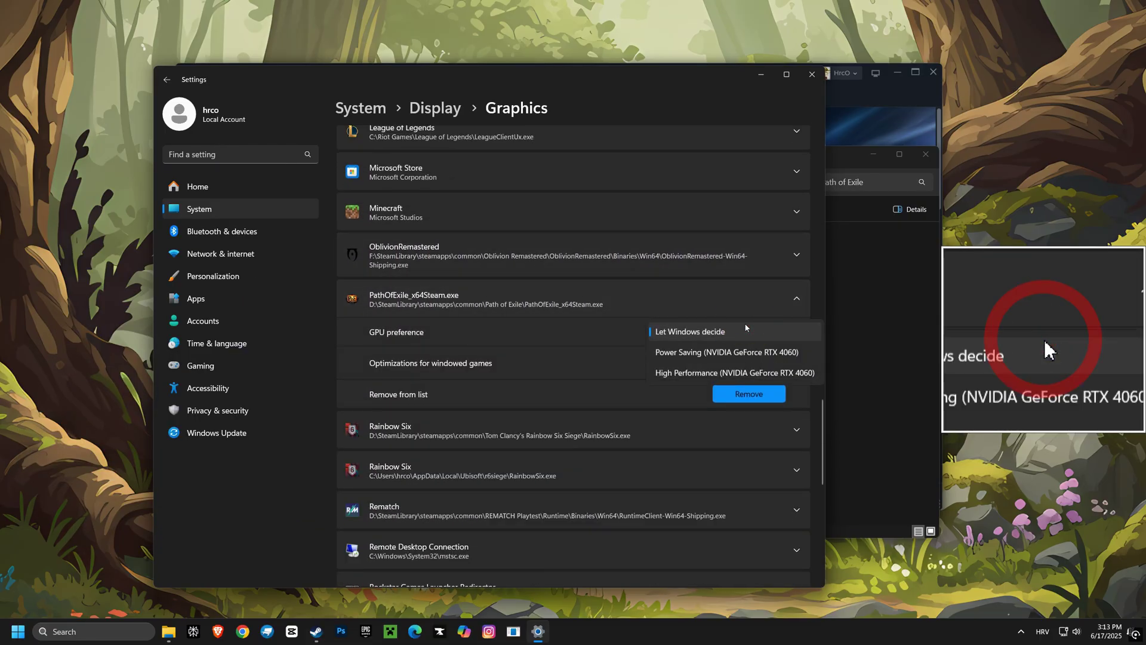
click(682, 373)
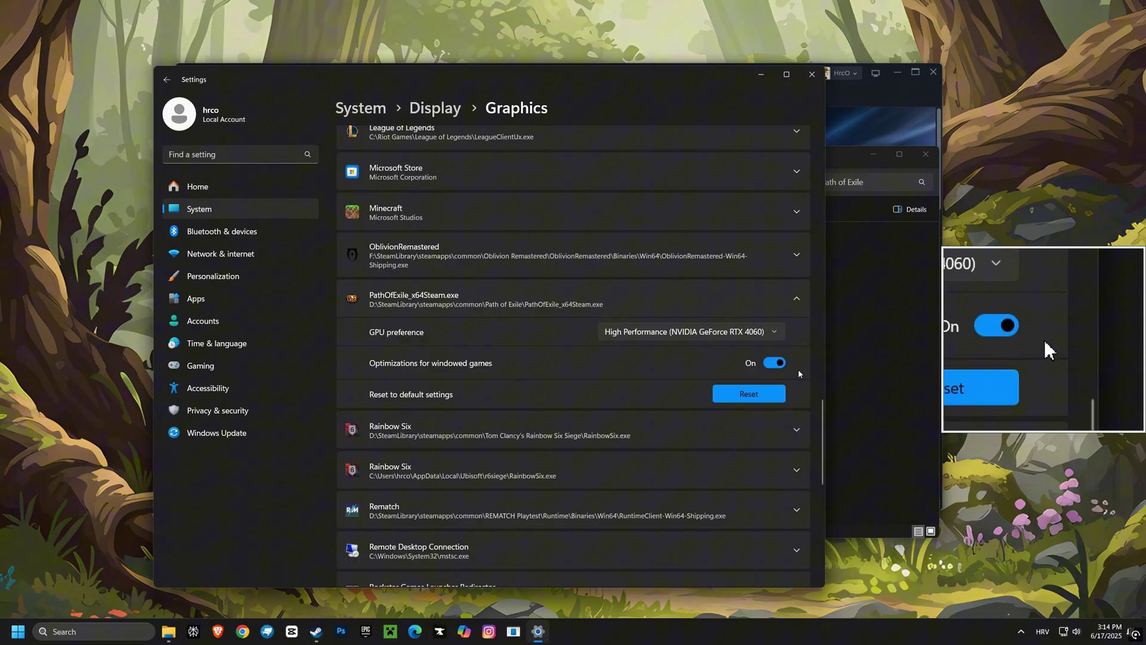
Step: Add PathOfExileSteam.exe to the custom graphics app list
scroll(798, 374, up, 15)
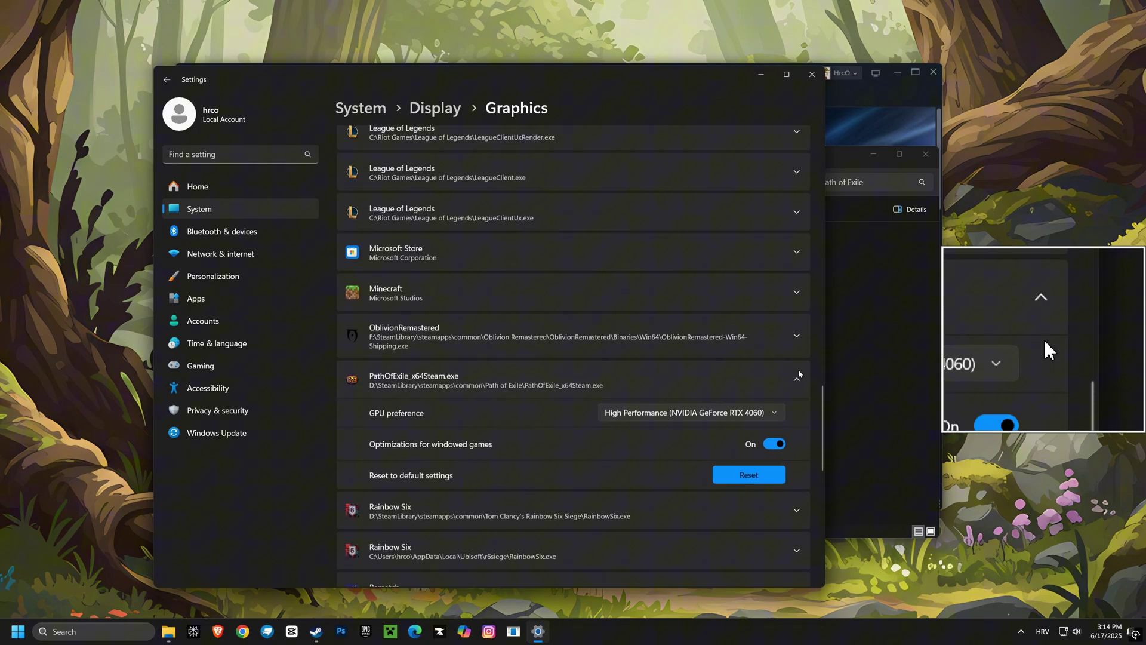
scroll(799, 374, up, 5)
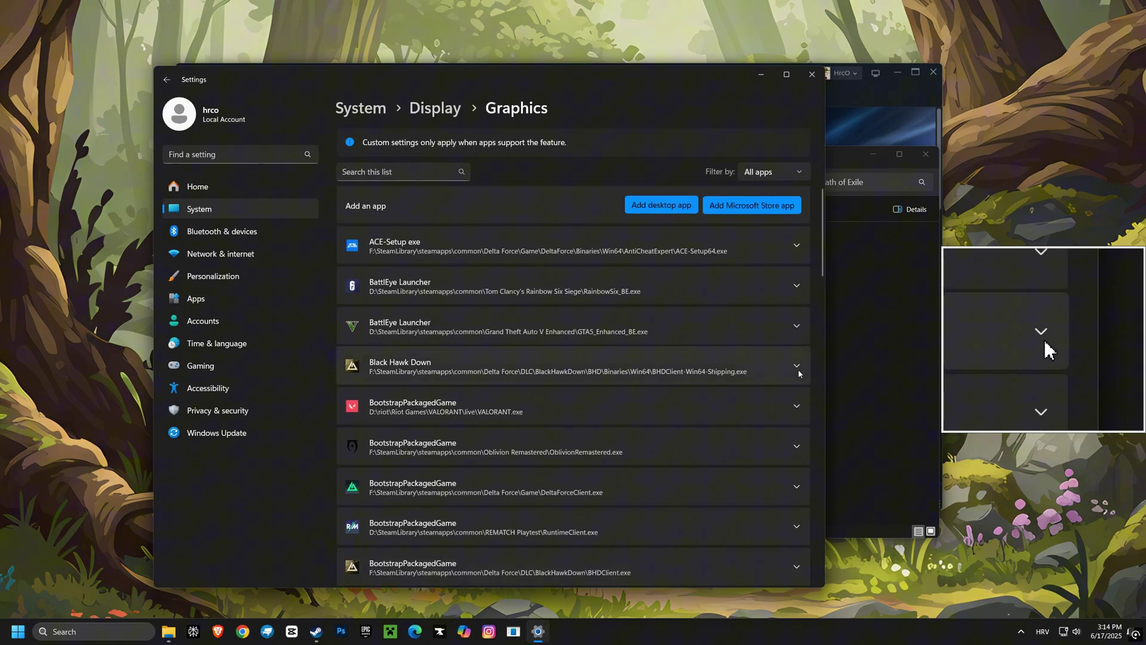
click(670, 205)
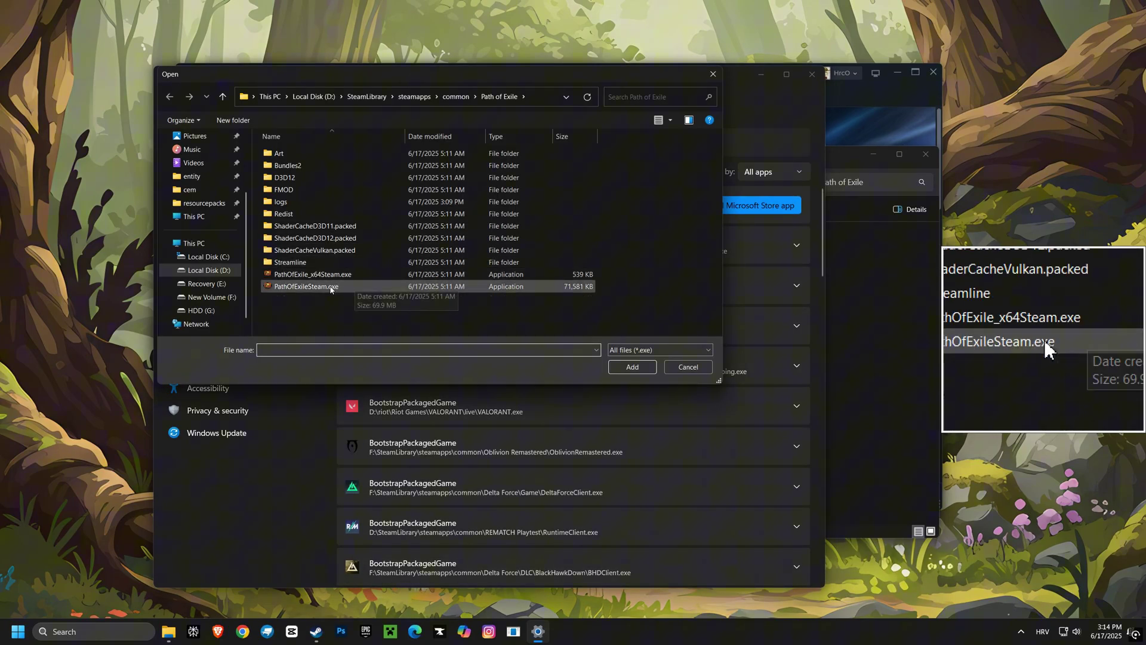
click(308, 286)
click(630, 366)
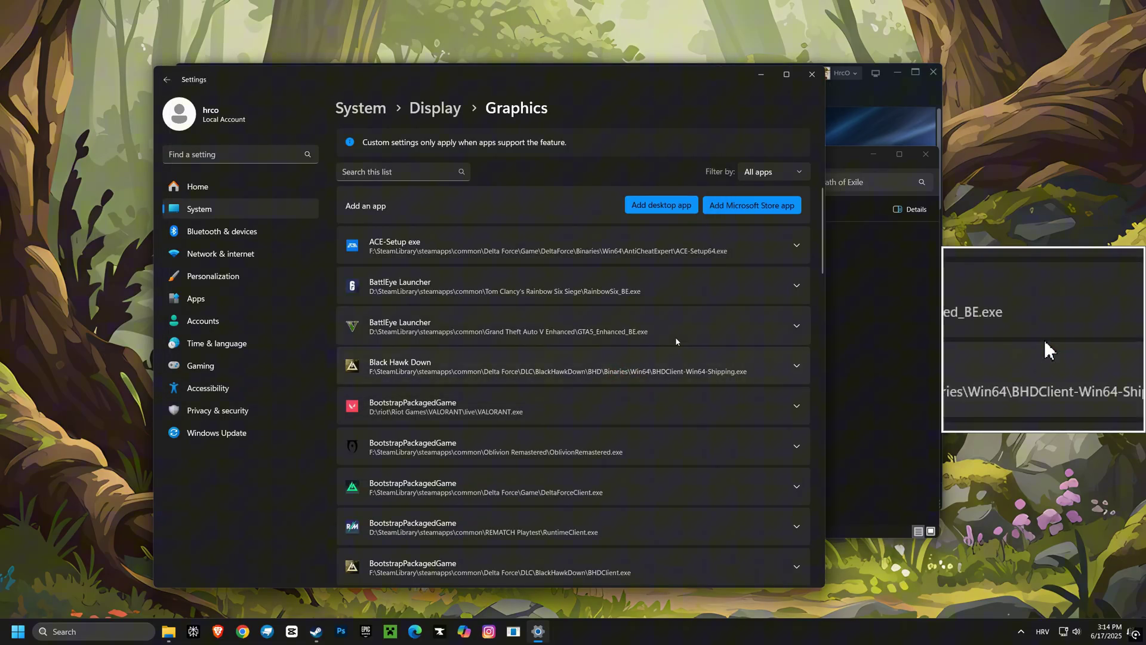
Step: Set PathOfExileSteam.exe's GPU preference to High Performance (NVIDIA GeForce RTX 4060)
scroll(710, 307, down, 5)
scroll(709, 304, down, 8)
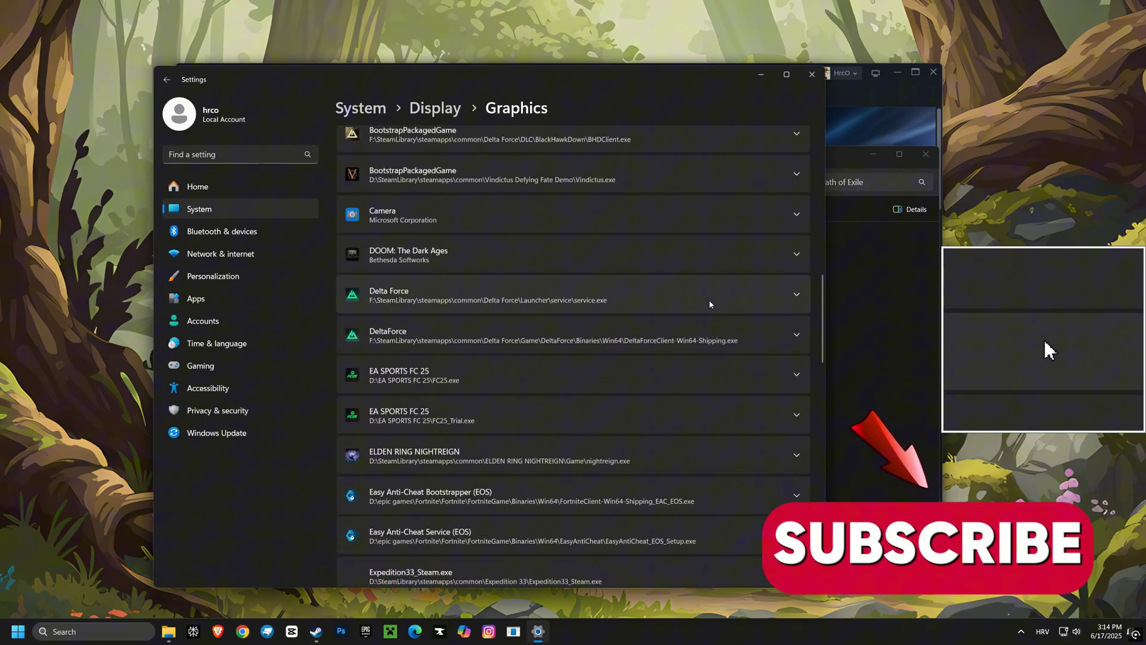
scroll(713, 307, down, 2)
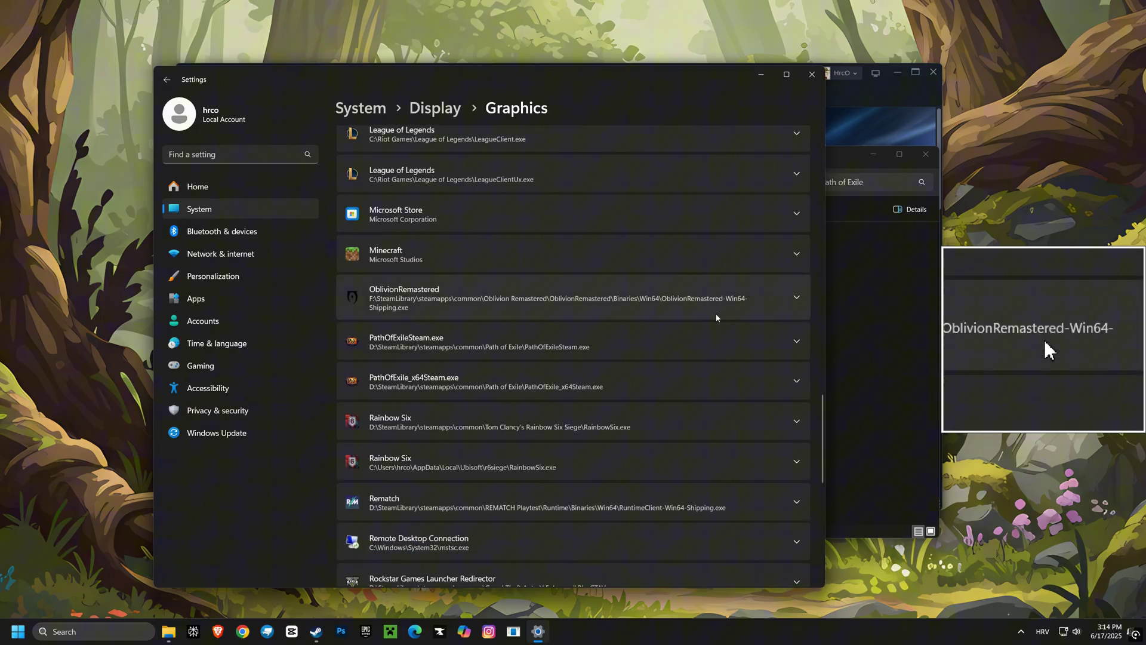
click(798, 385)
scroll(798, 385, down, 1)
click(797, 303)
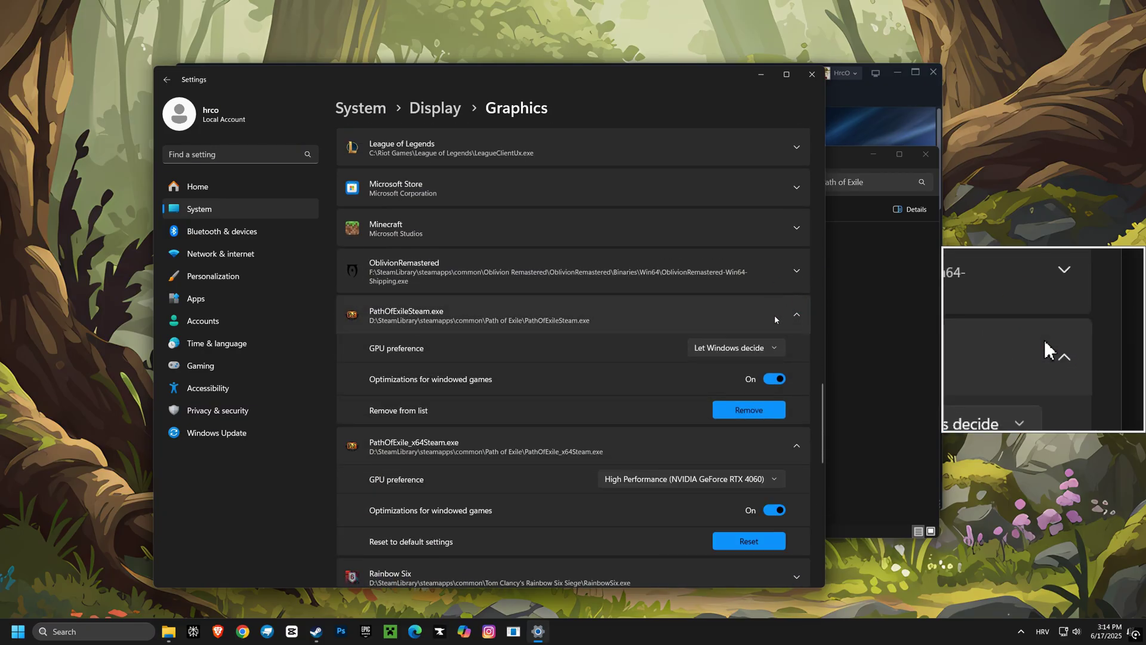
click(747, 348)
click(680, 389)
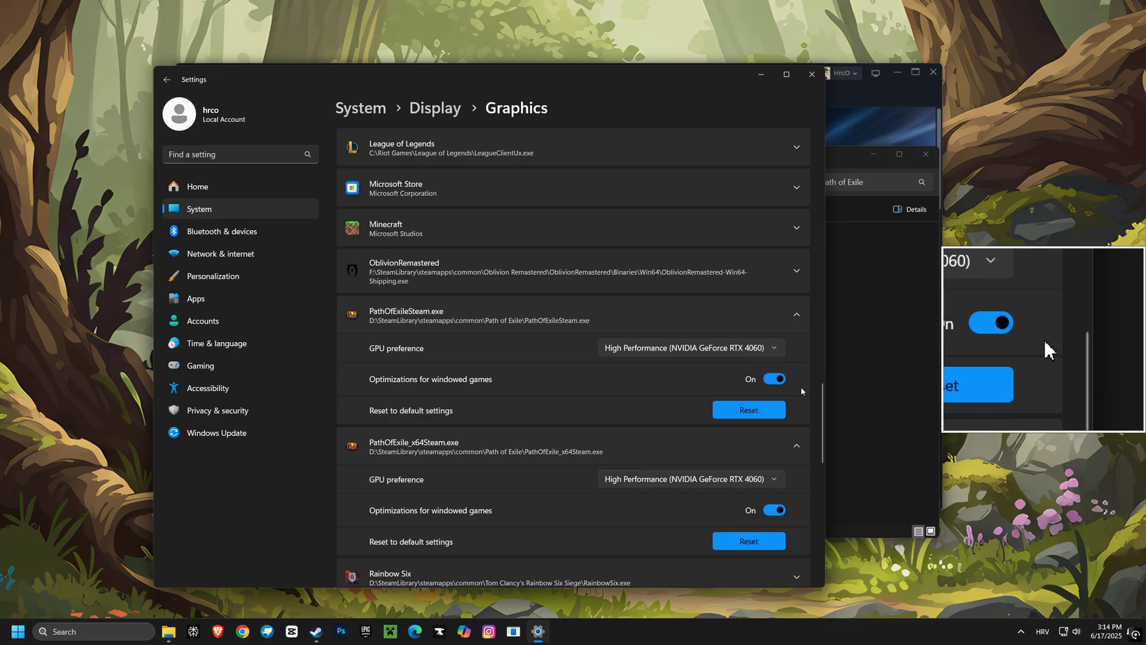
Step: Close Settings and File Explorer, minimize Steam, and search for 'advanced system settings'
click(812, 75)
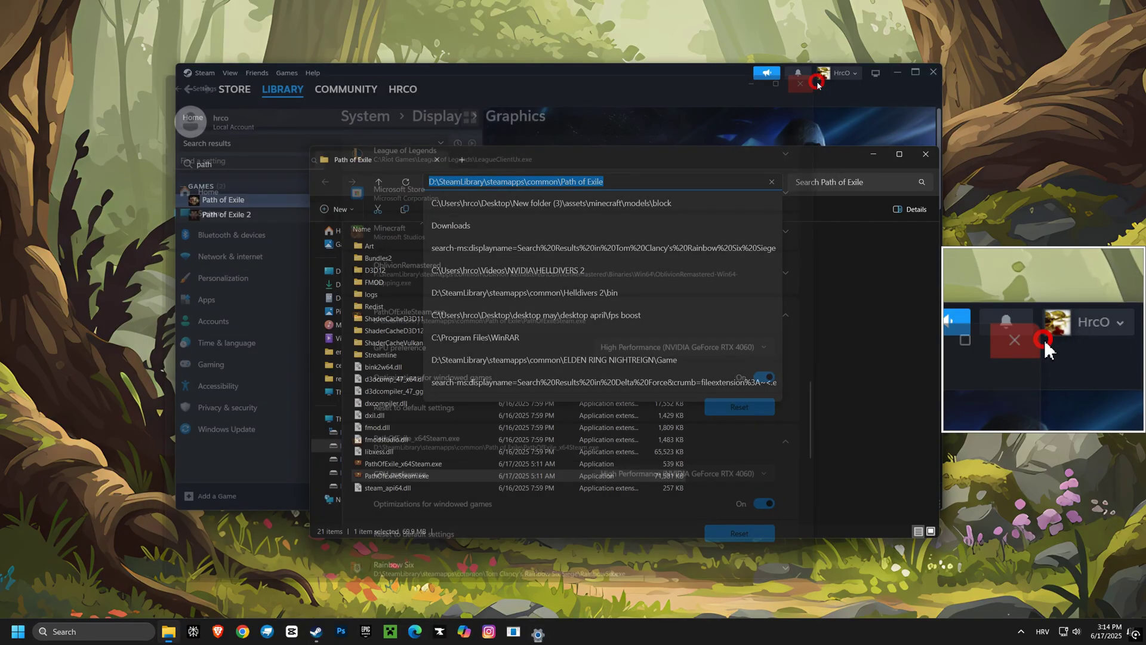
click(920, 154)
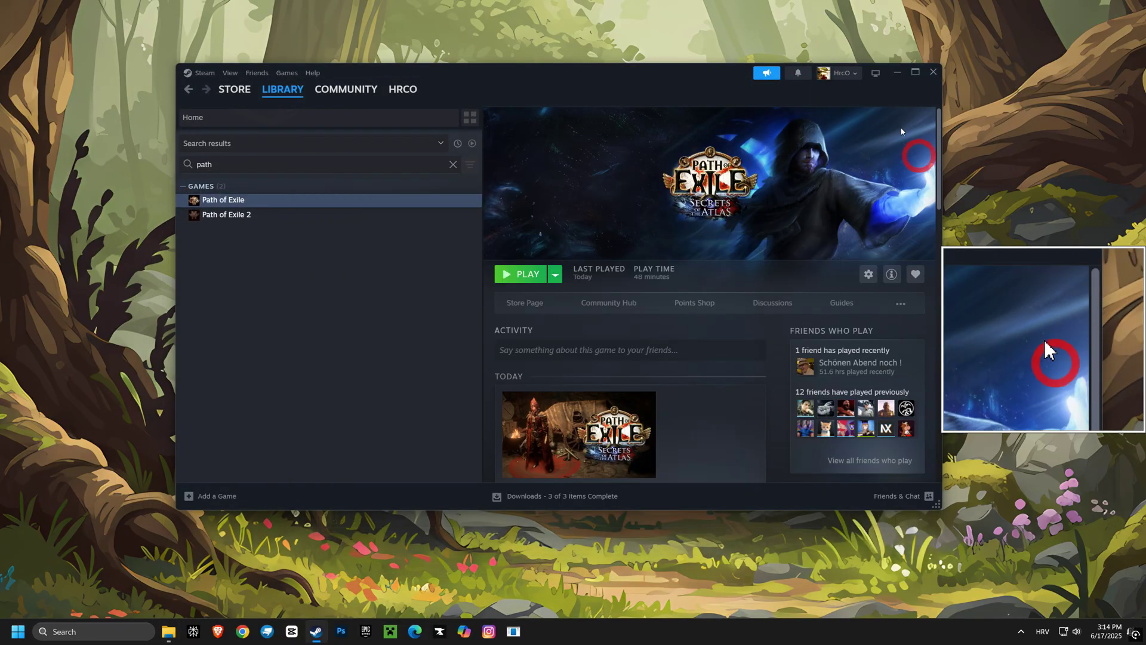
click(896, 74)
click(102, 630)
text(ad)
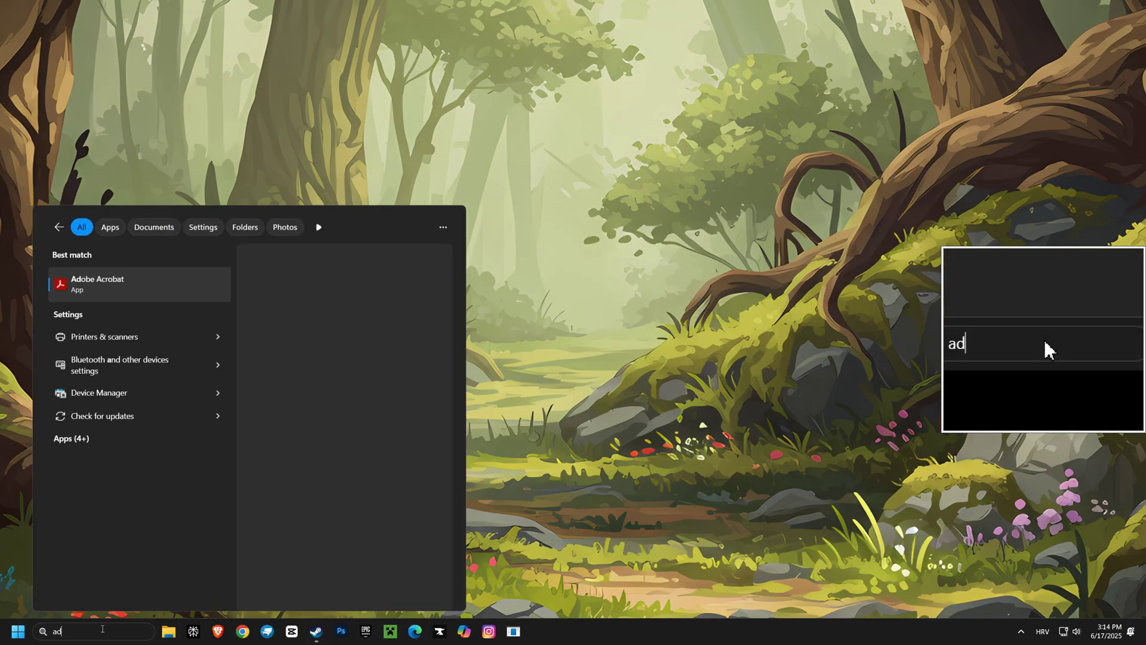
text(vanced sys)
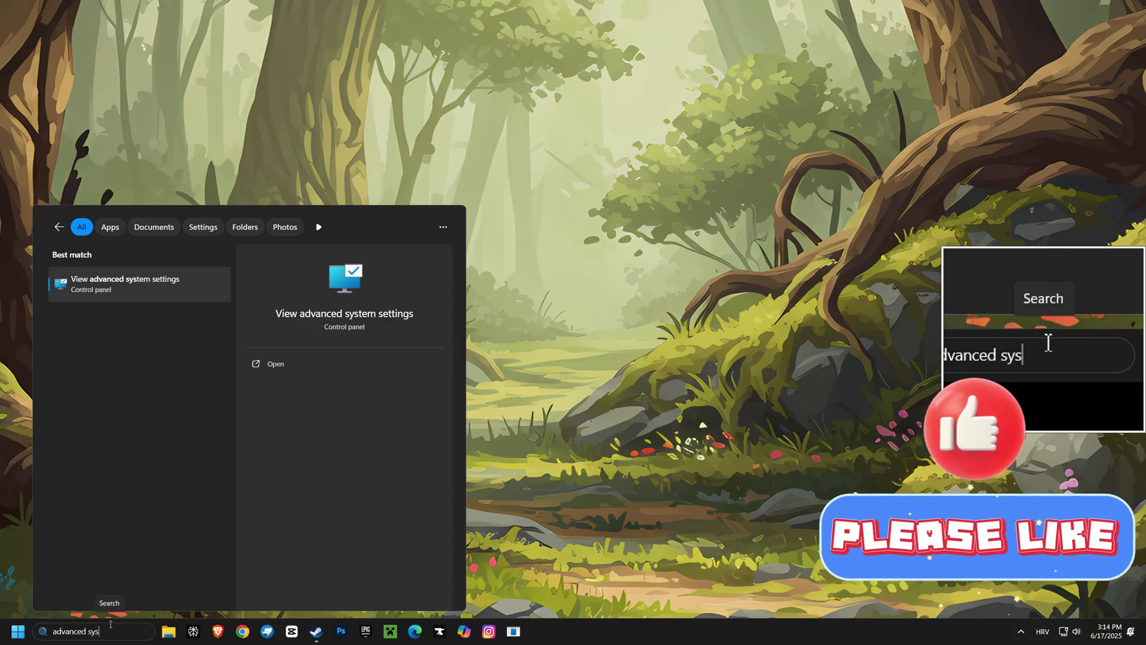
text(tem settings)
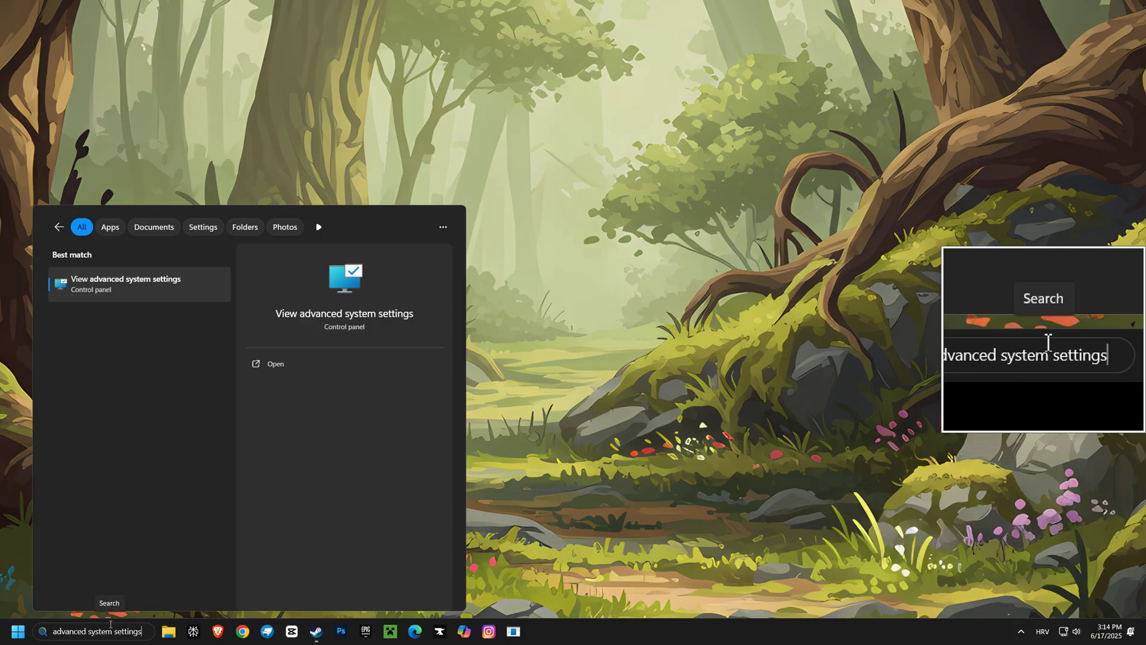
Step: In Performance Options, set processor scheduling to favour Programs
click(118, 292)
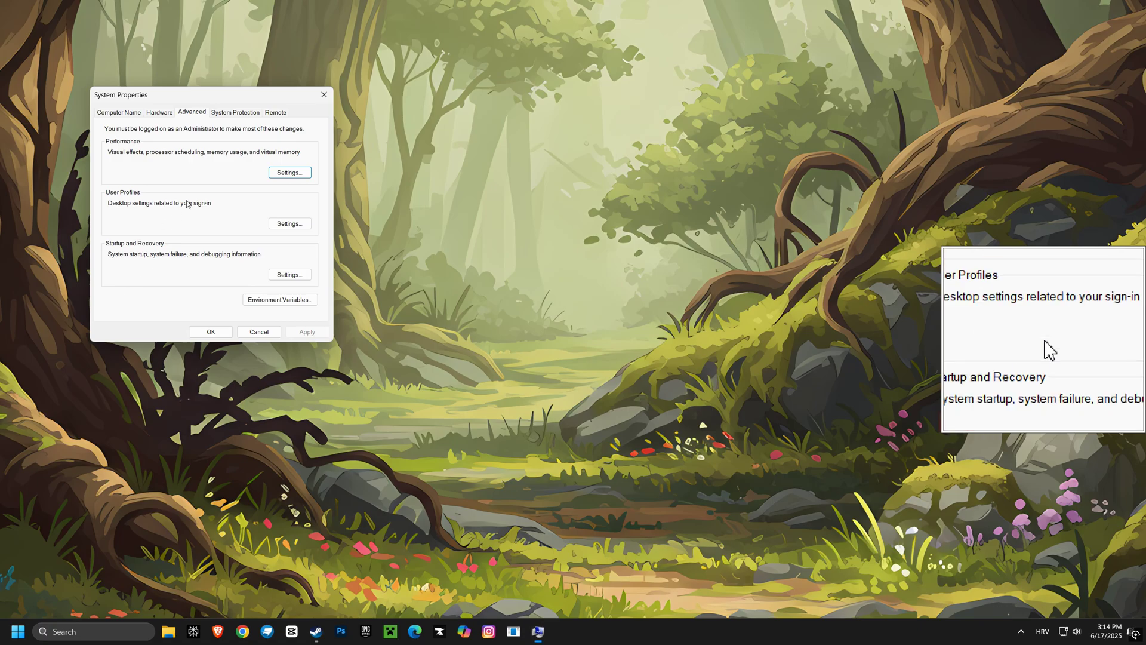
drag(188, 100, 521, 220)
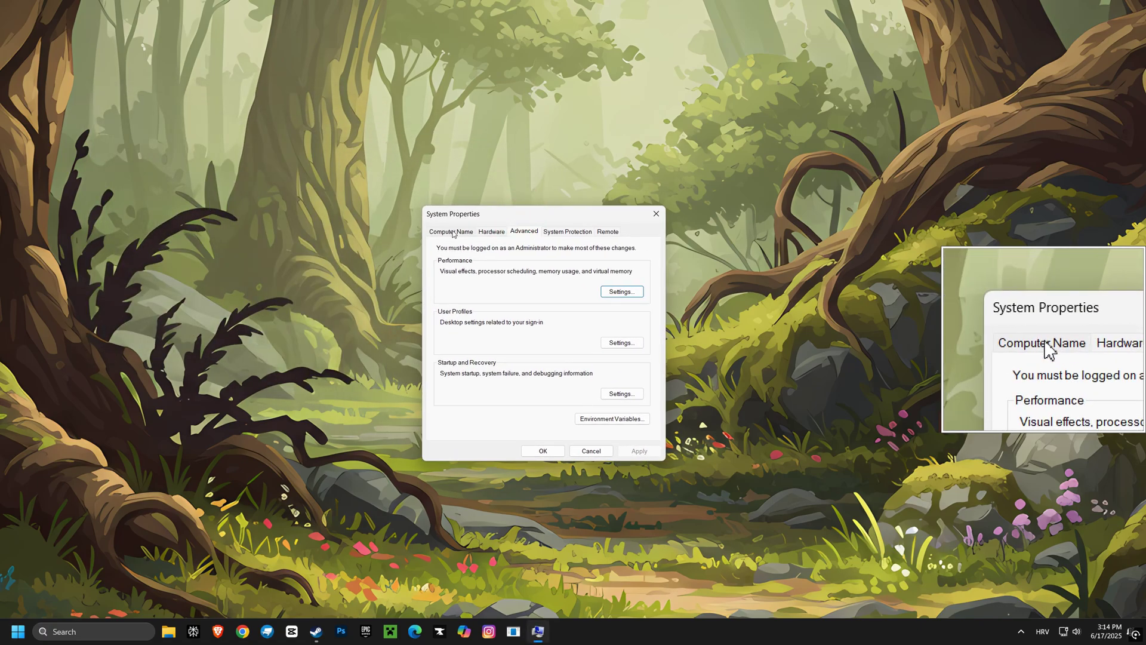
click(611, 293)
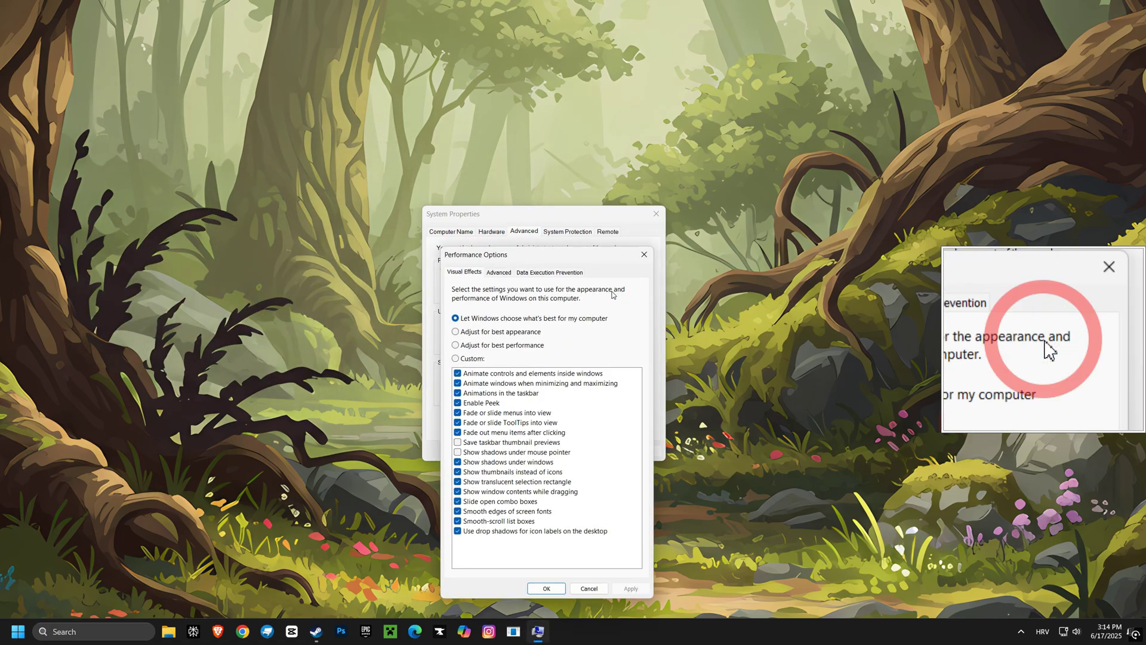
click(499, 272)
drag(524, 255, 533, 197)
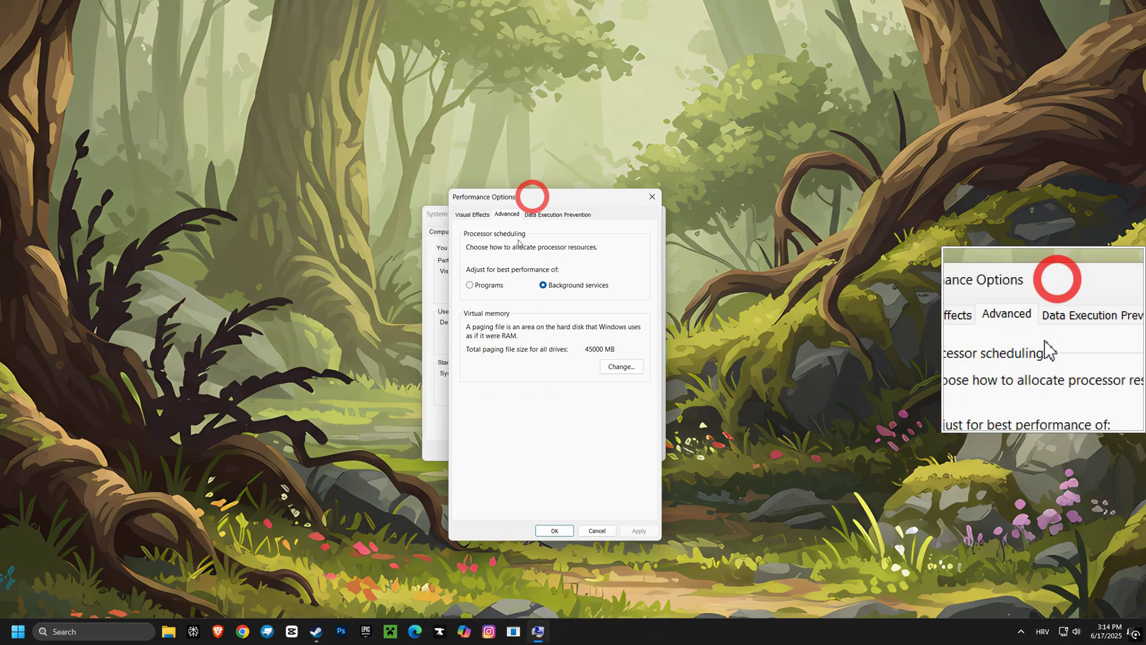
click(470, 285)
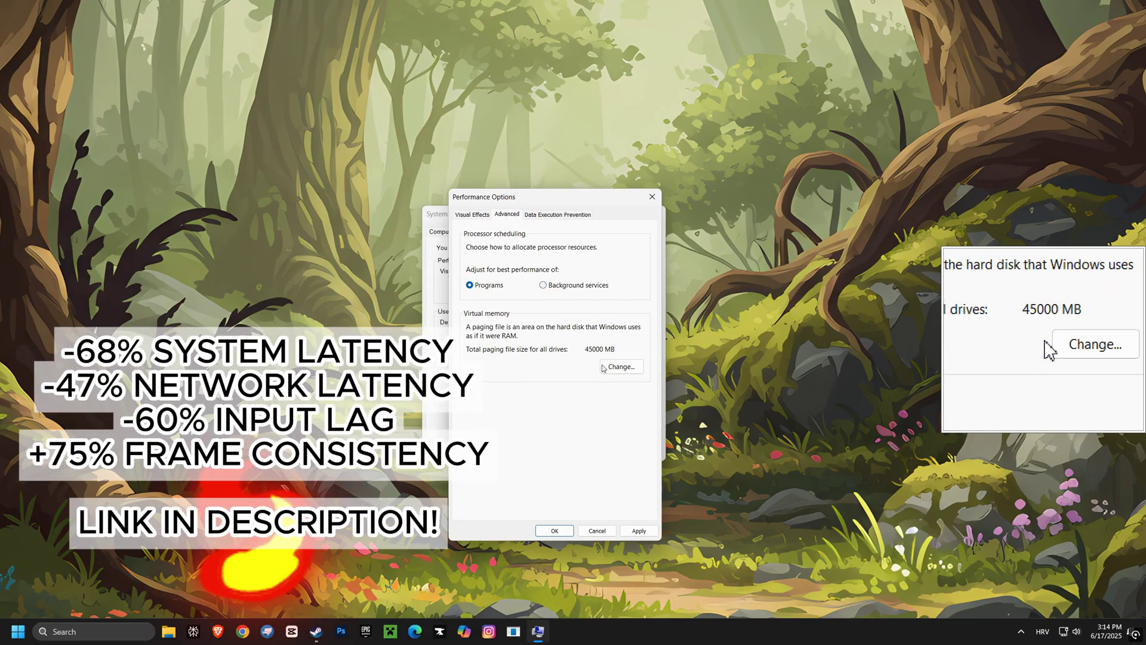
Step: Give drive C: a custom 45000 MB initial and maximum paging file, then apply and close
click(621, 367)
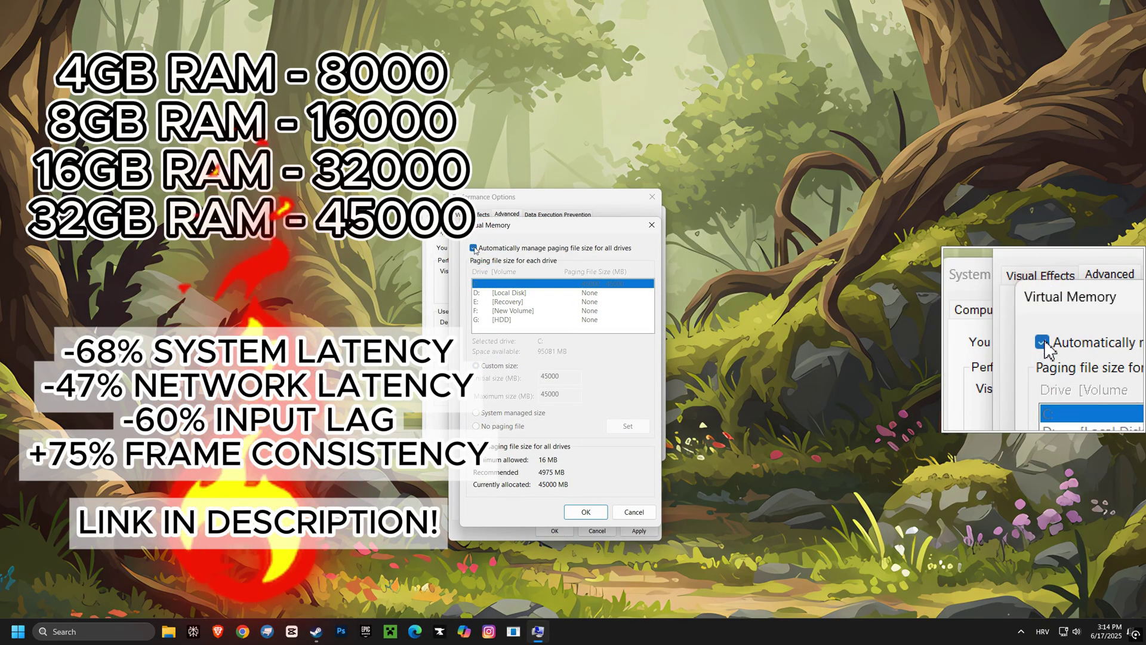
click(483, 426)
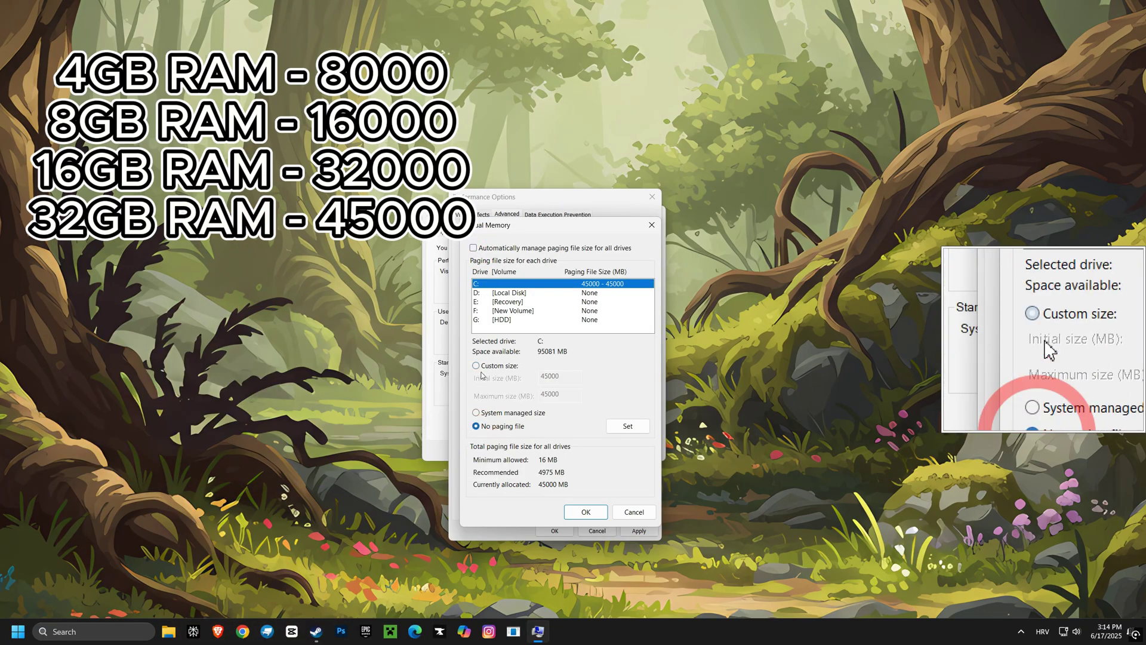
click(477, 365)
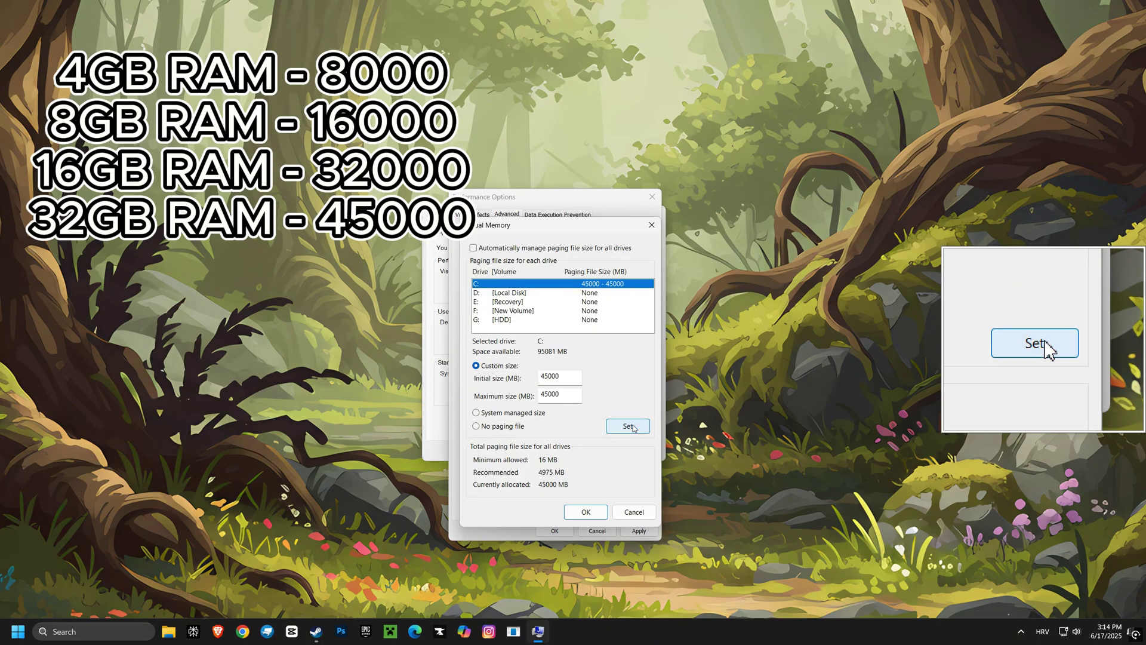
click(586, 512)
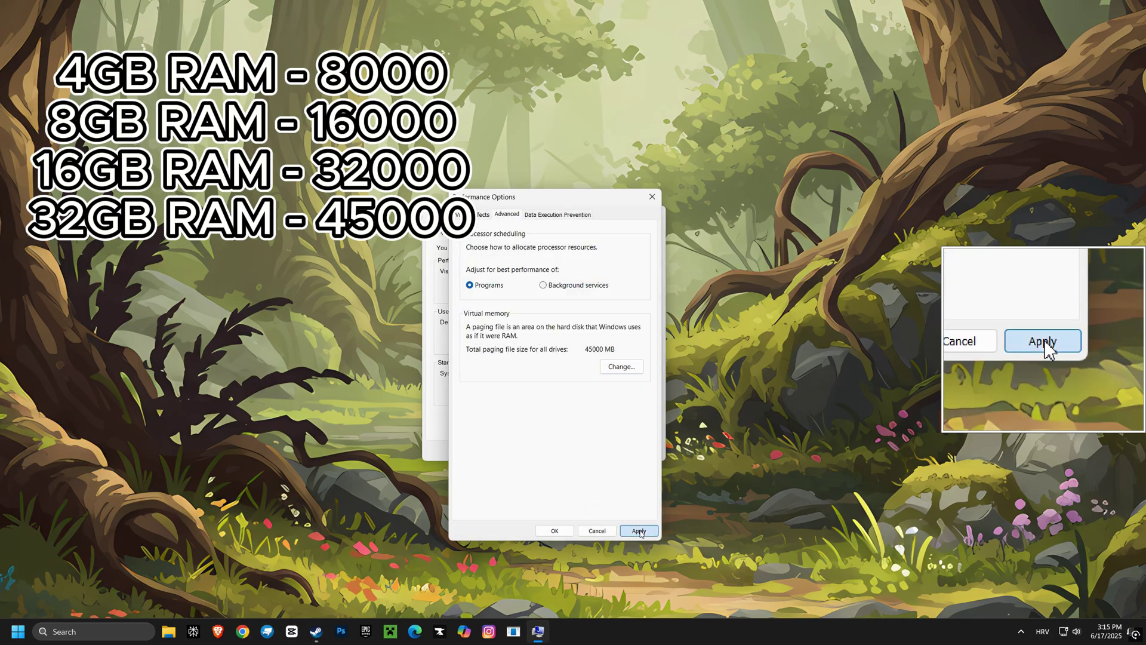
click(639, 530)
click(554, 531)
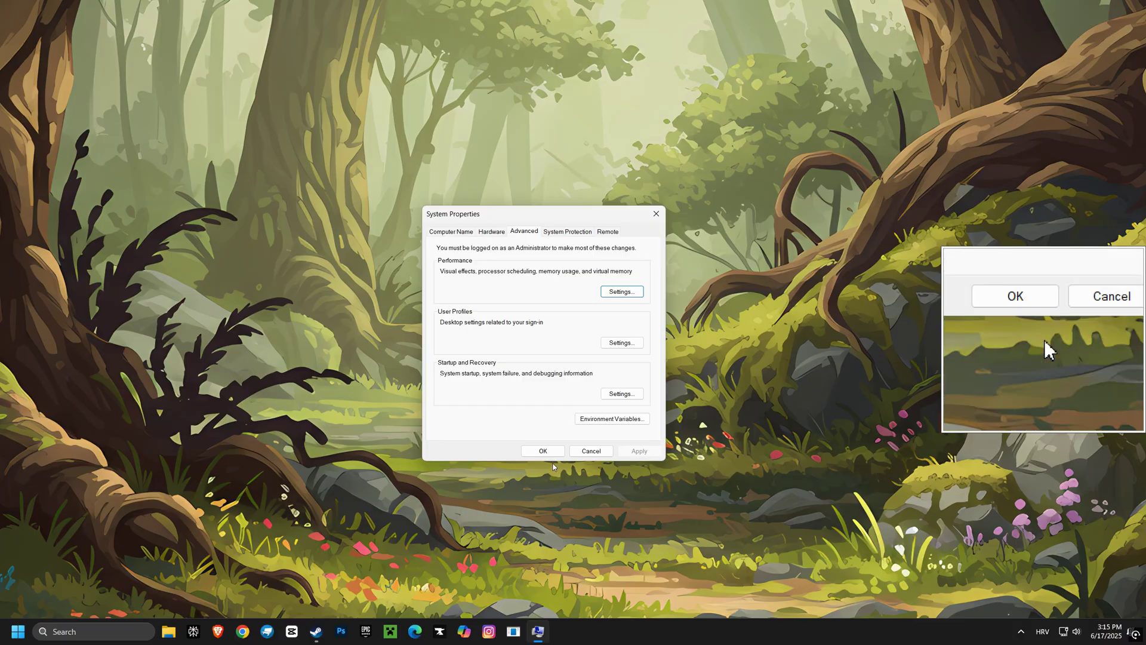
click(543, 451)
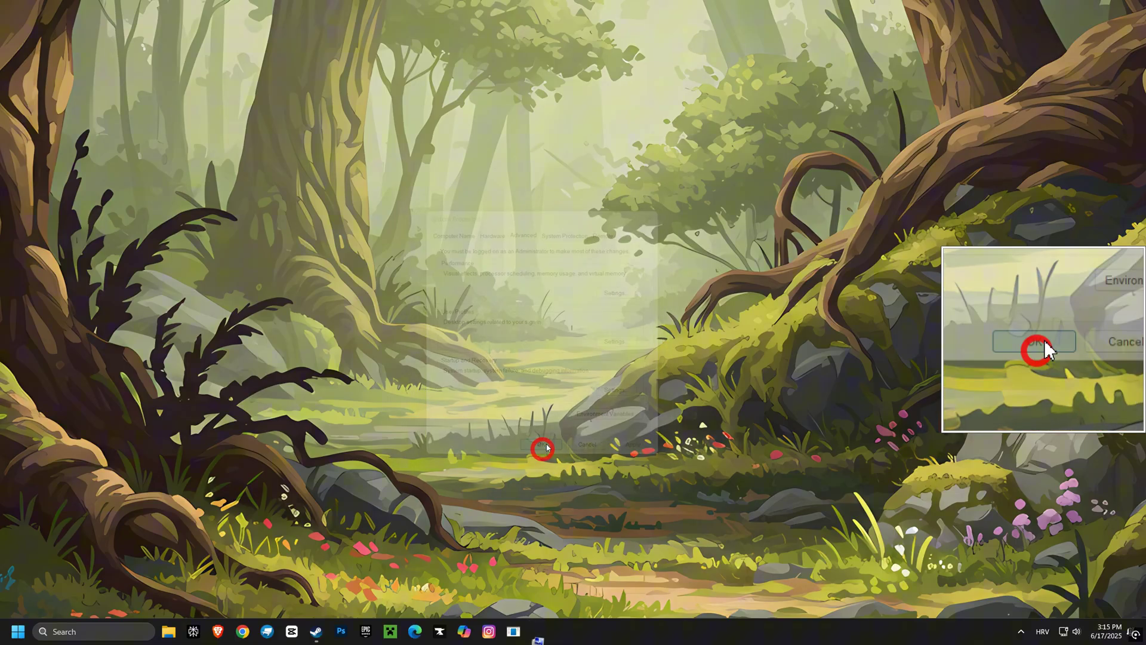
Step: Search 'edit power plan' and make High performance the active power plan
click(81, 628)
text(edit power plan)
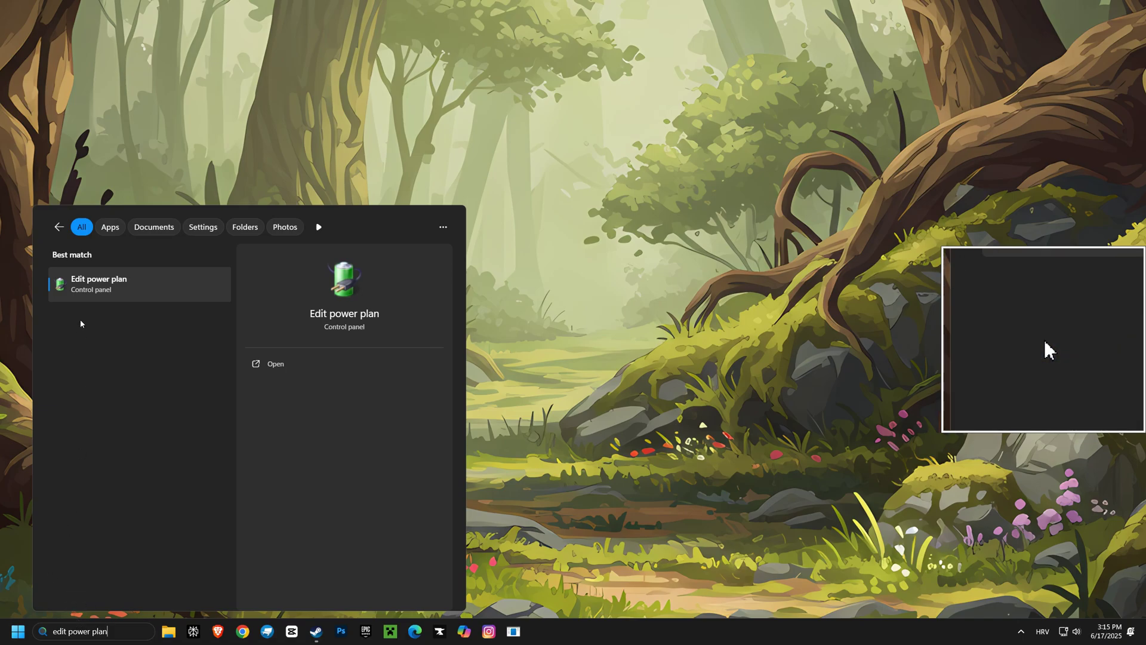
click(90, 284)
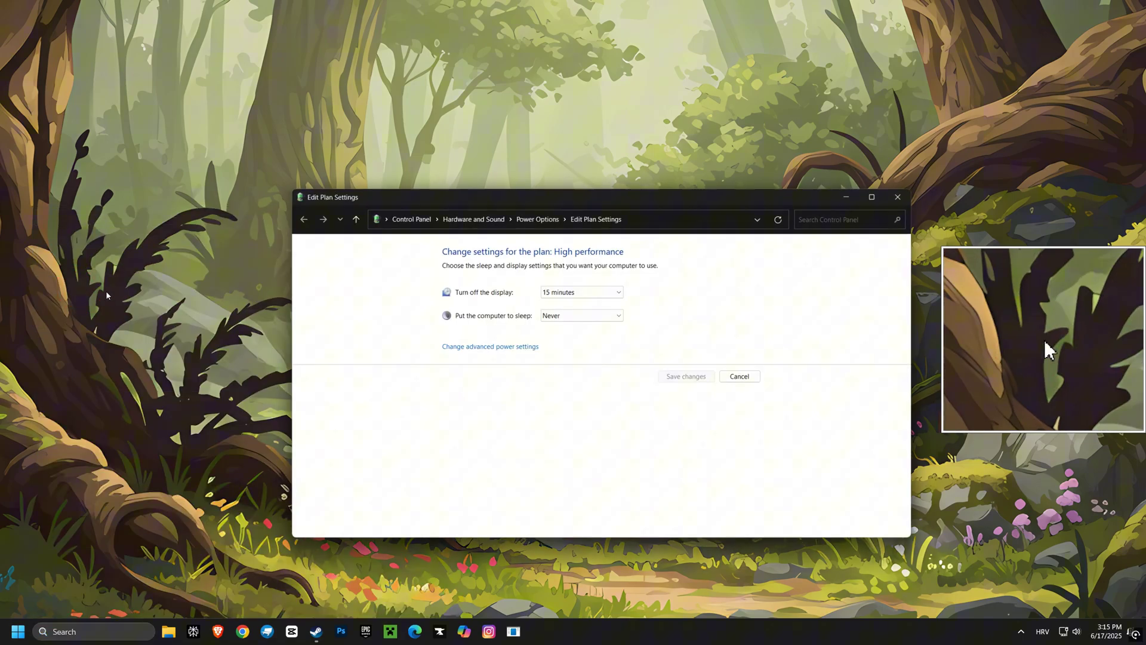
click(538, 218)
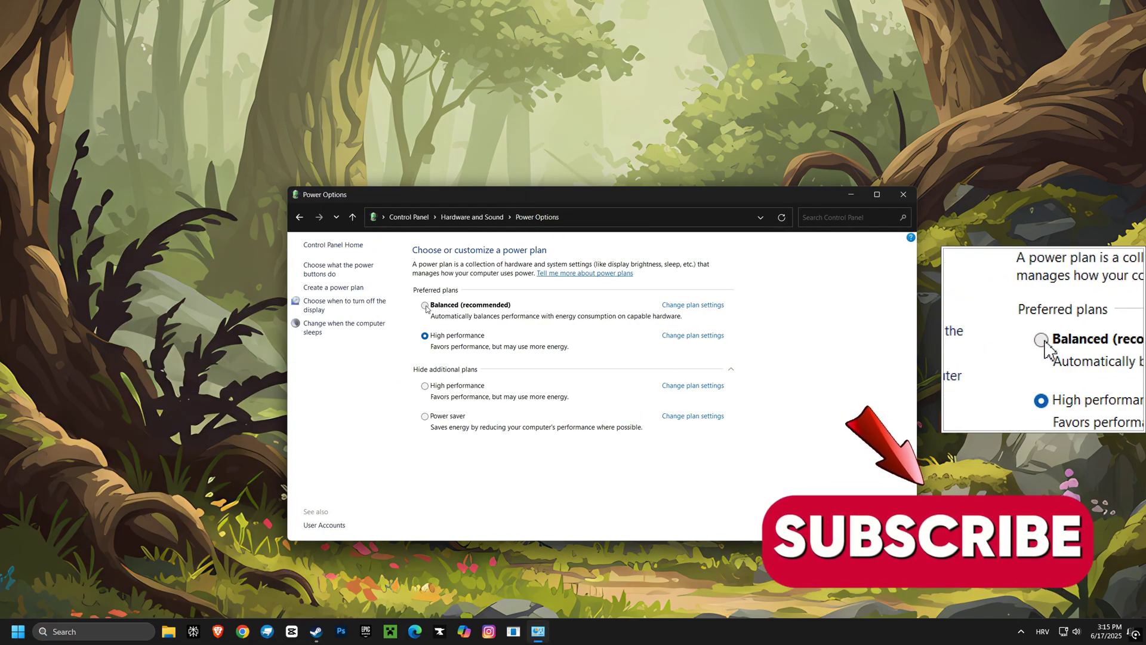
click(425, 305)
click(425, 336)
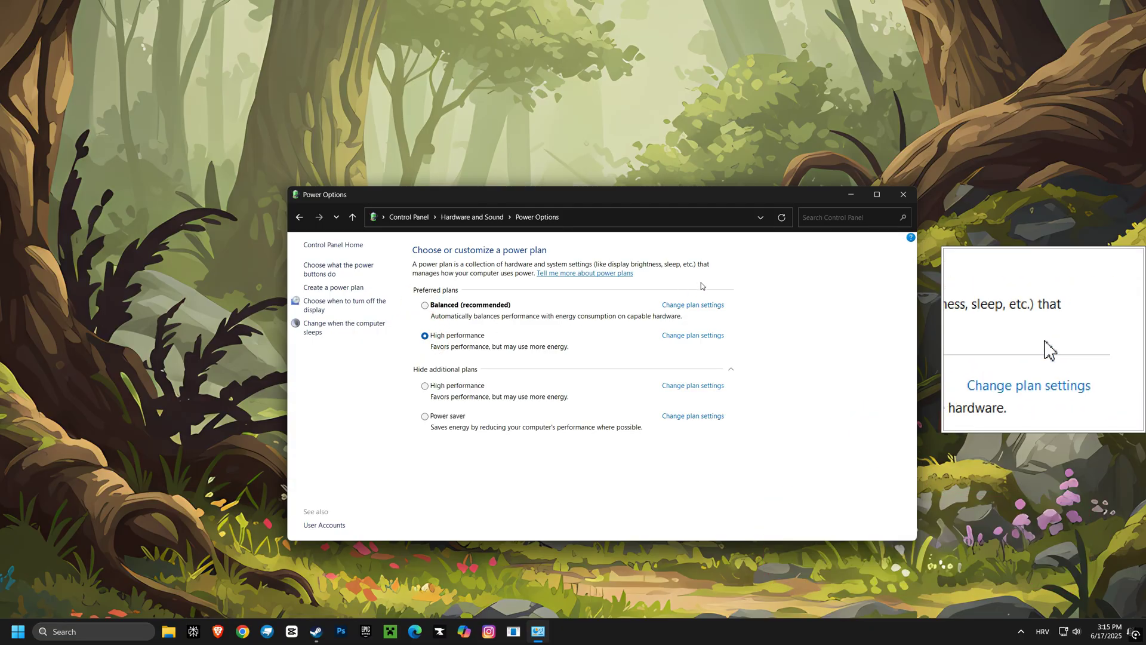
Step: Close the power options window and launch NVIDIA Control Panel from a 'contro' search
click(906, 199)
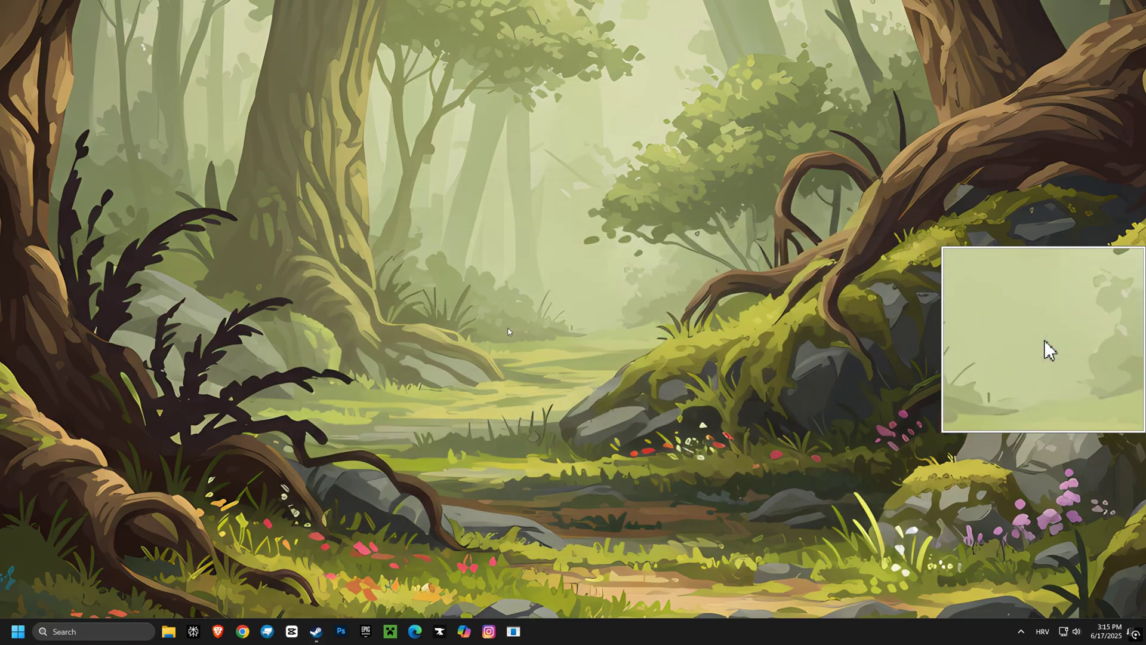
click(113, 630)
text(control)
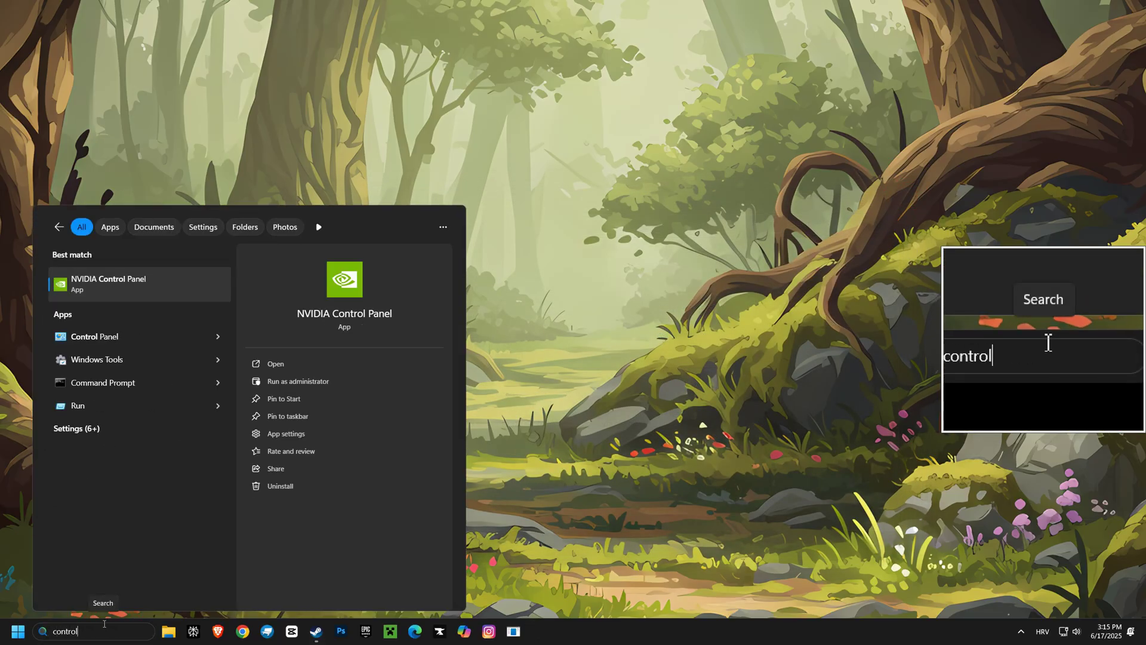
click(108, 290)
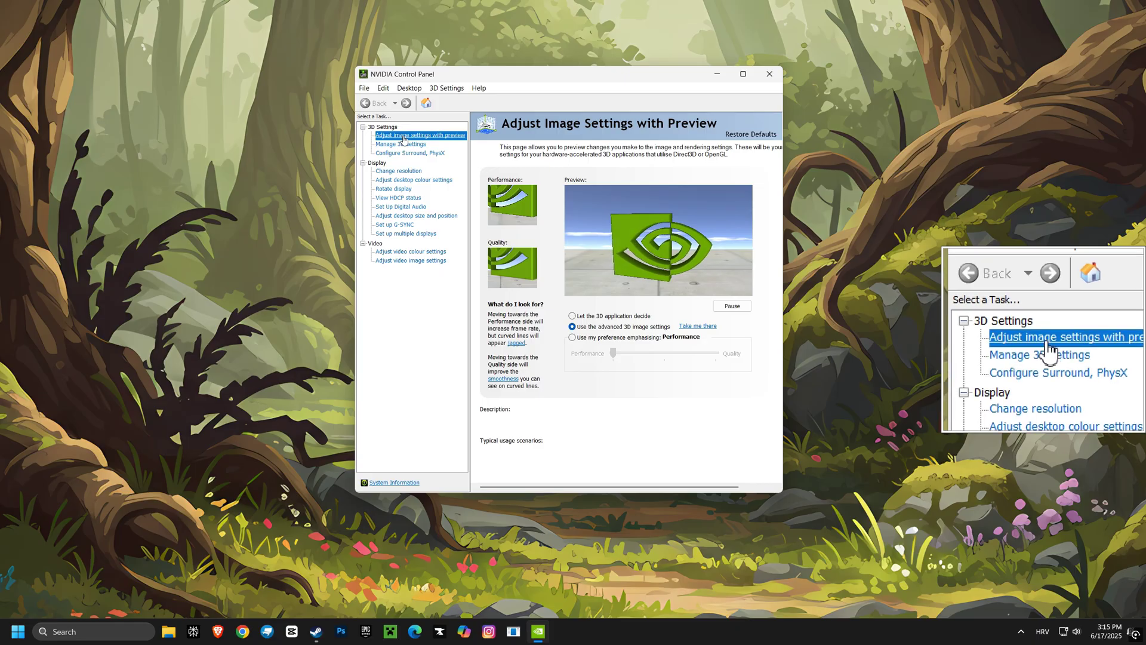
Step: Set image settings to 'Use my preference emphasising' Performance and apply
click(572, 337)
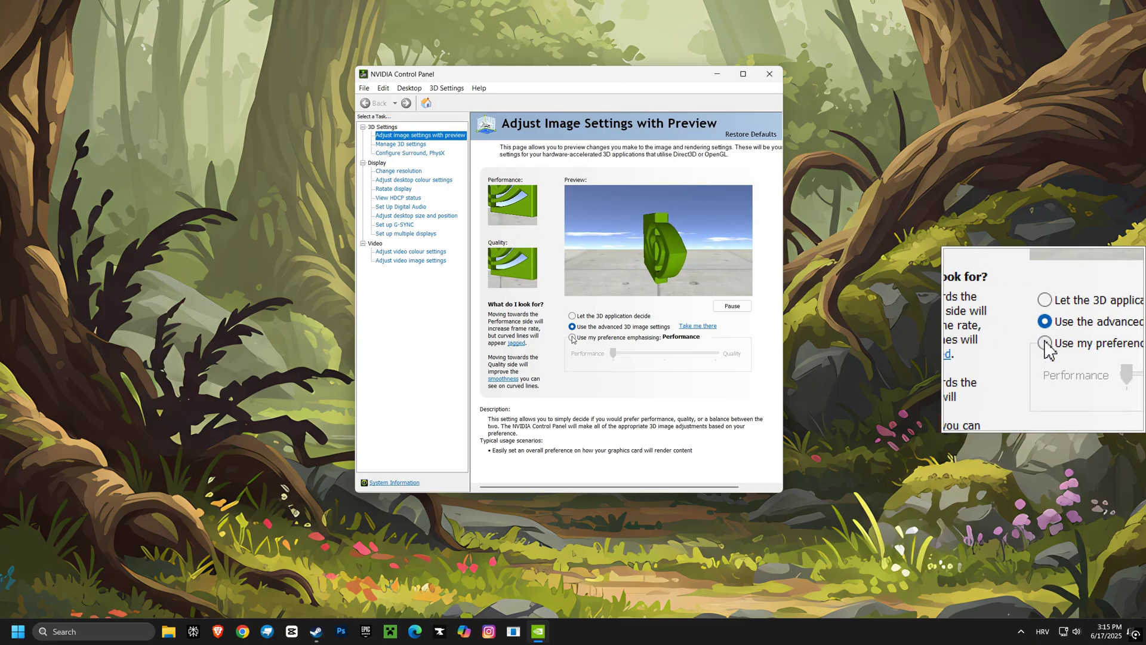
mouse_move(613, 354)
mouse_down()
mouse_move(652, 359)
mouse_move(613, 354)
mouse_up()
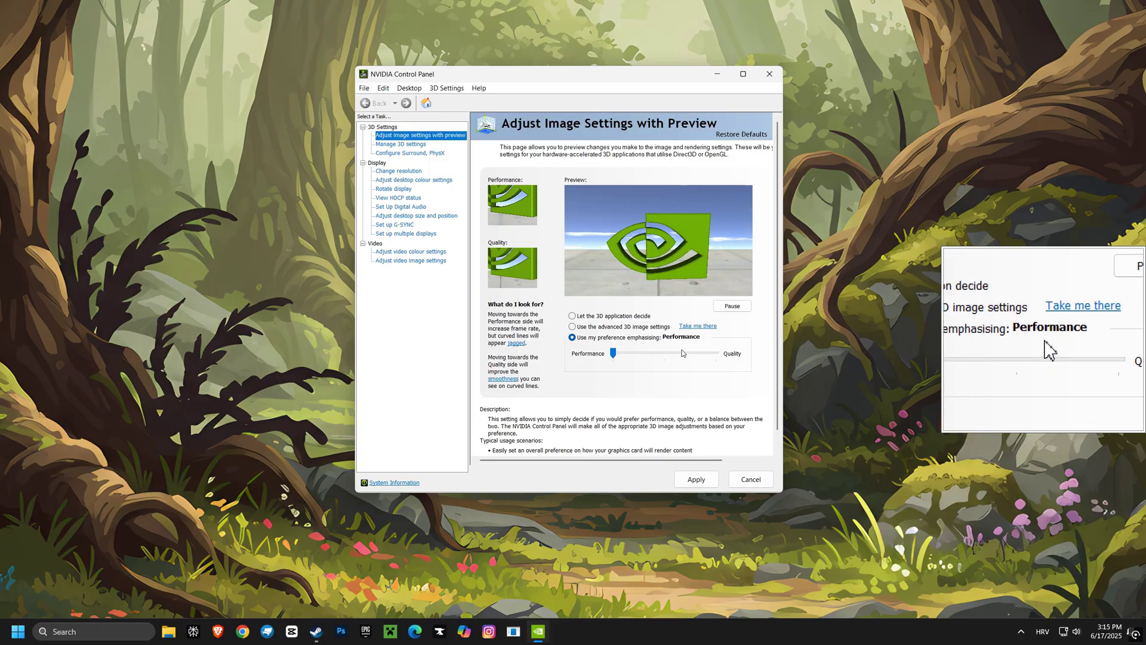
click(705, 479)
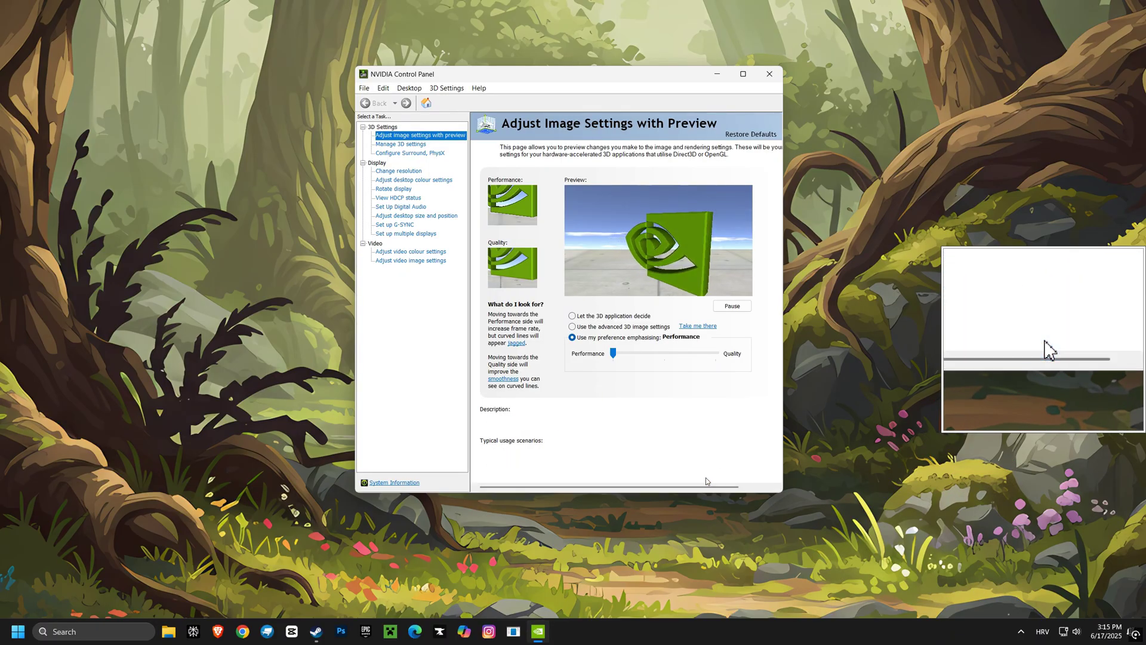
click(403, 146)
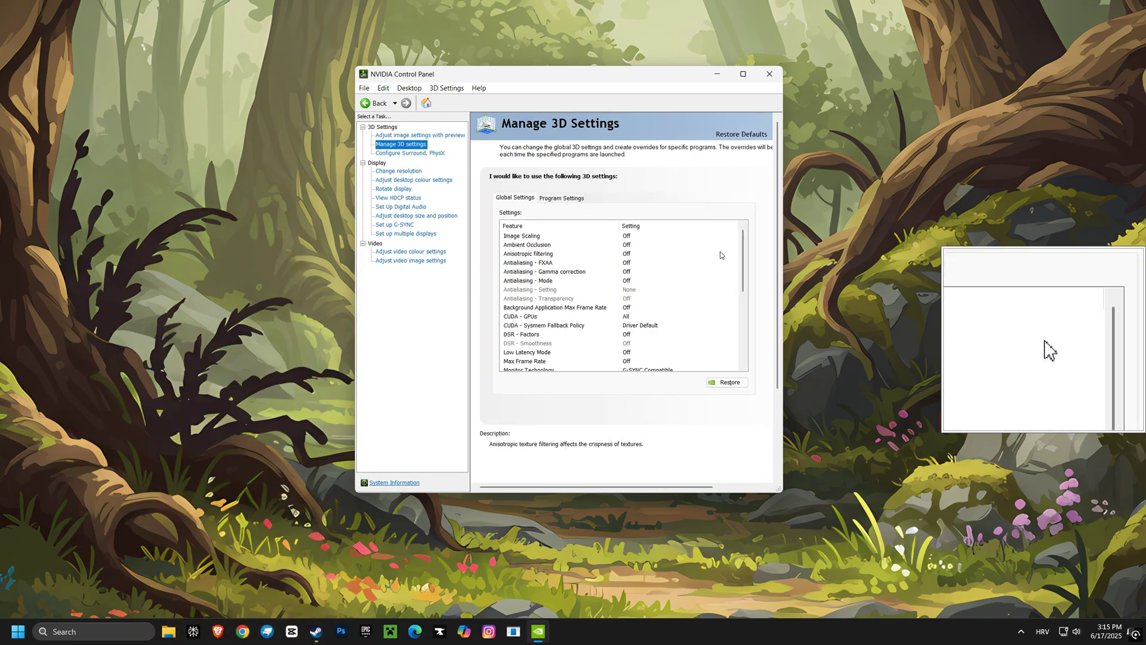
Step: Set the global Low Latency Mode to Off
scroll(743, 268, down, 2)
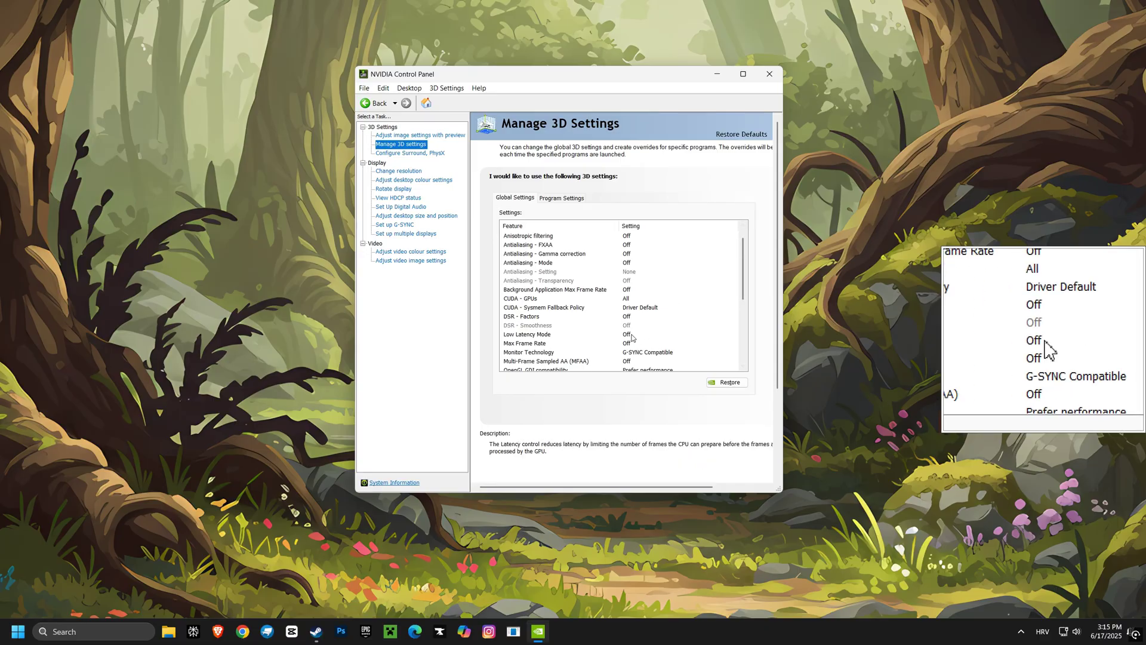
click(632, 336)
click(630, 337)
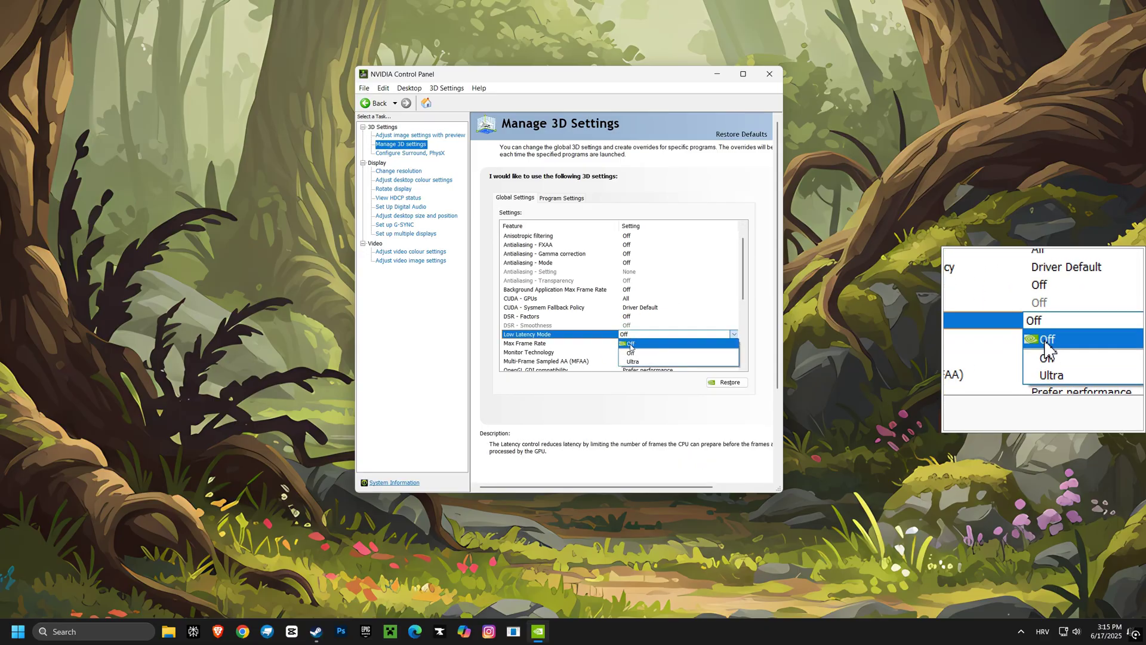
click(631, 345)
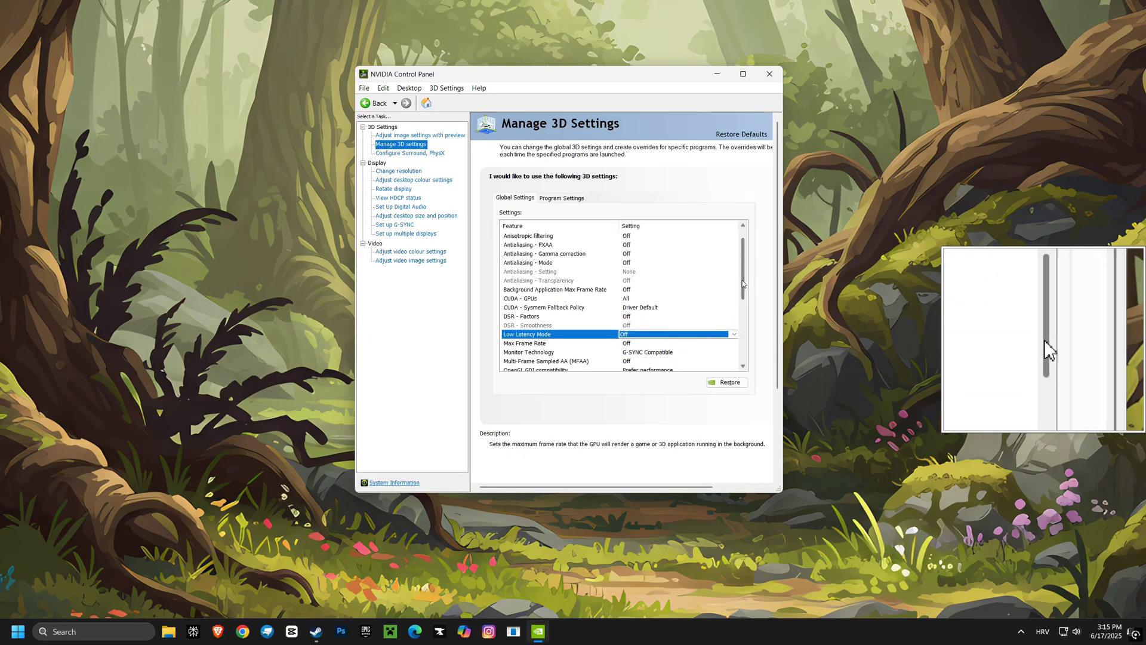
Step: Set global Vertical sync to On and apply the 3D settings
scroll(744, 316, down, 3)
scroll(747, 326, down, 2)
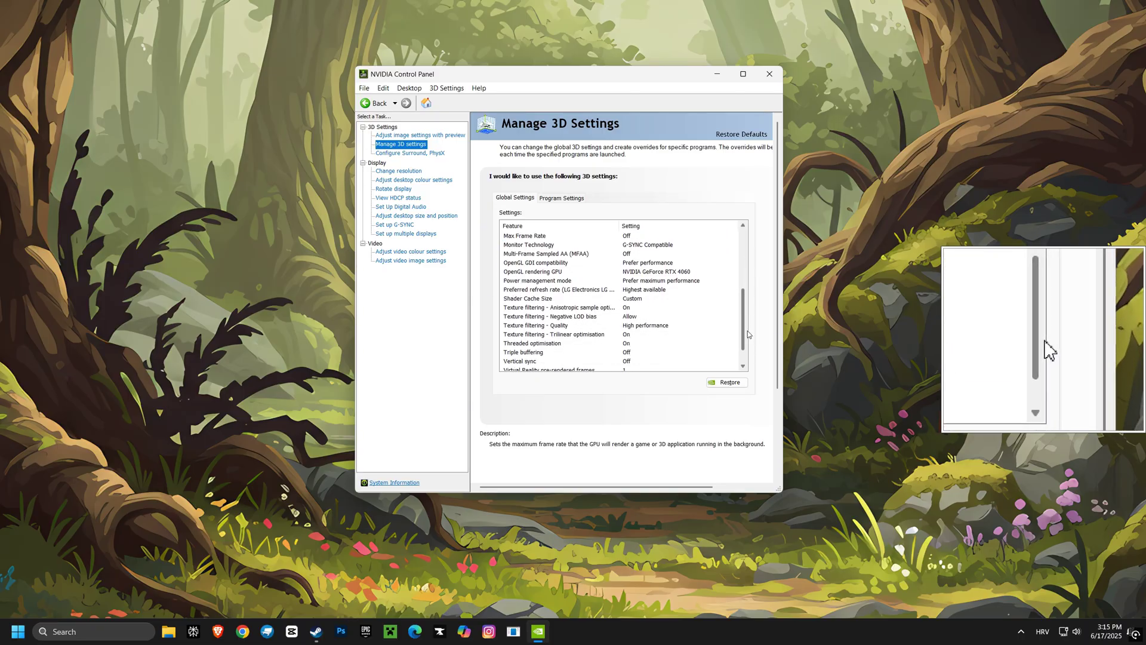
click(627, 353)
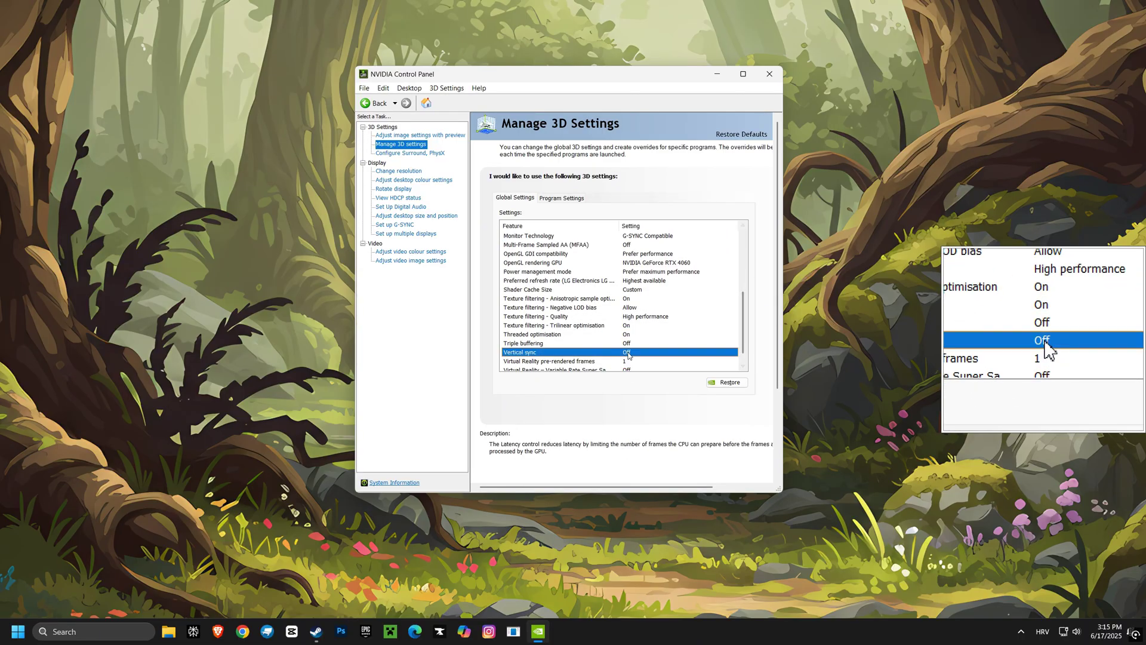
click(627, 353)
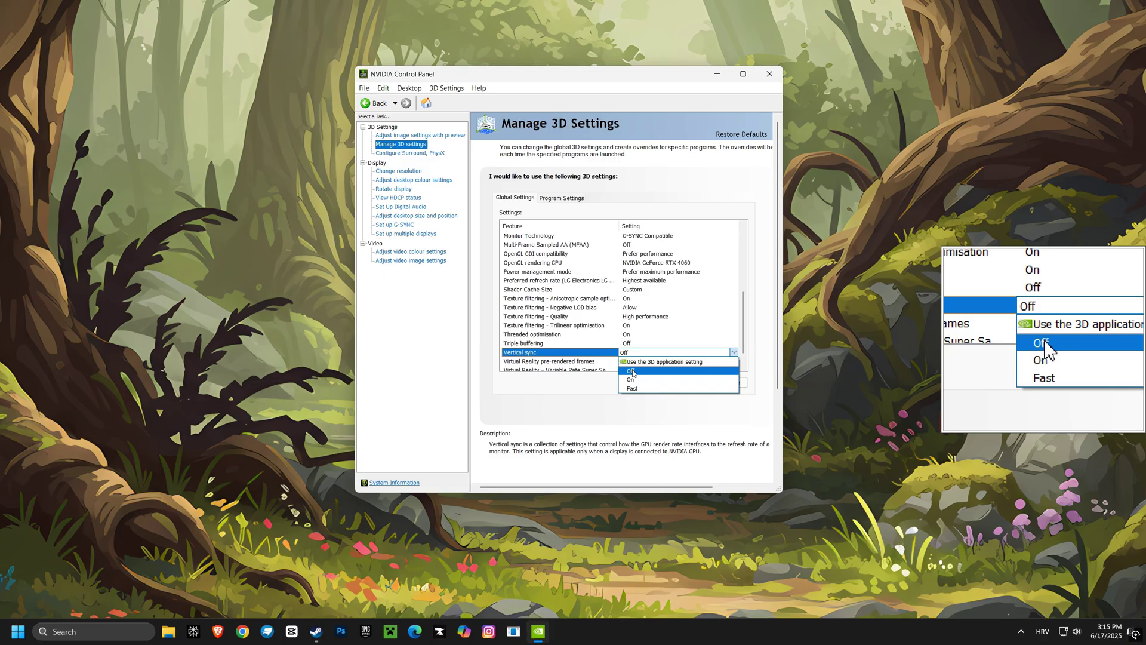
click(633, 372)
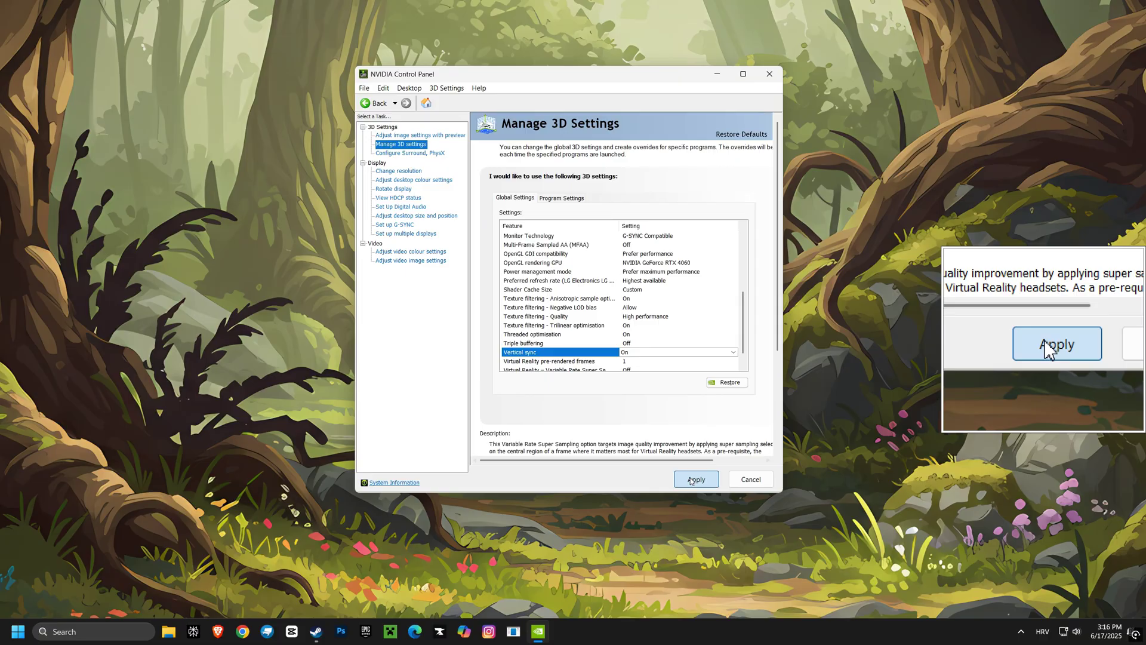
click(696, 479)
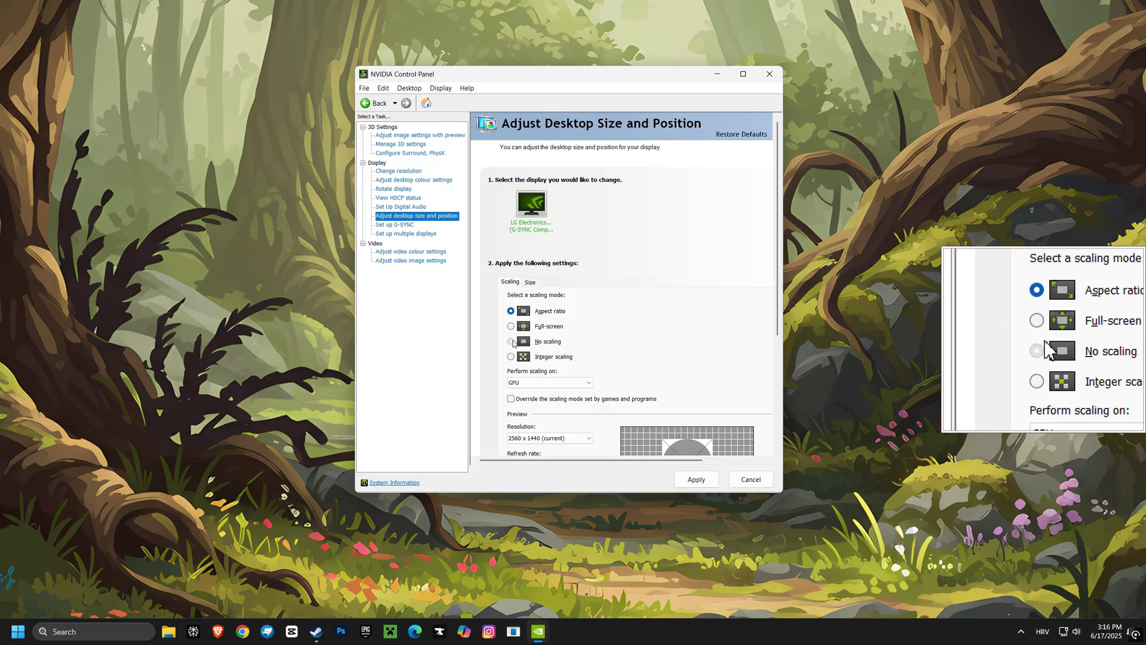
Step: Choose No scaling as the desktop scaling mode and apply it
click(512, 342)
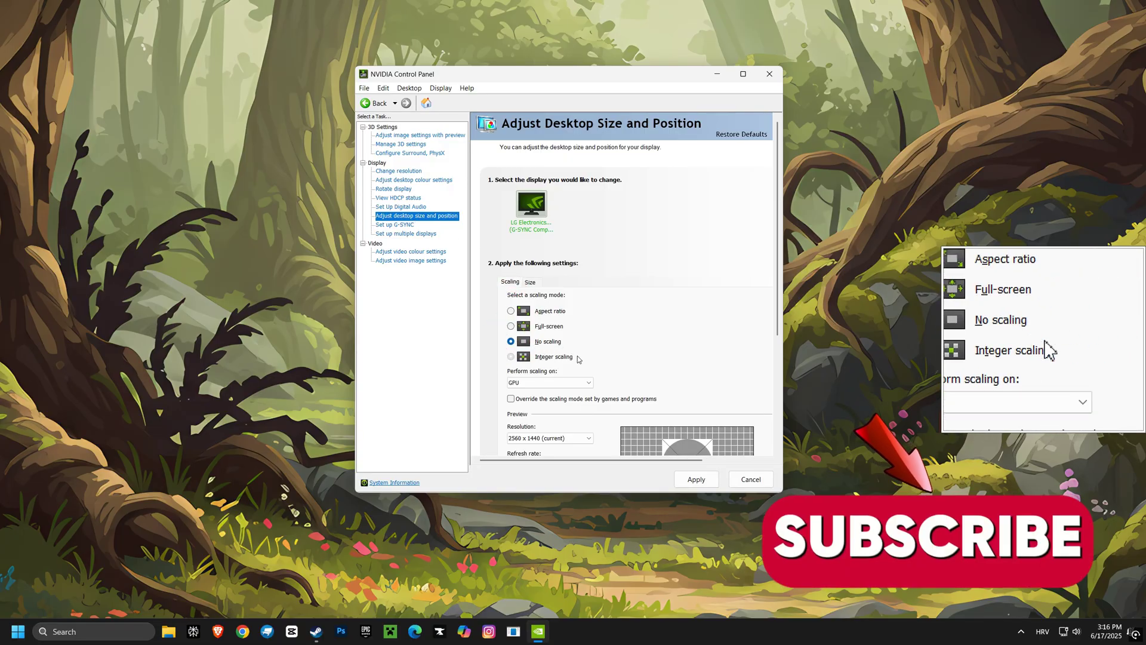
click(695, 479)
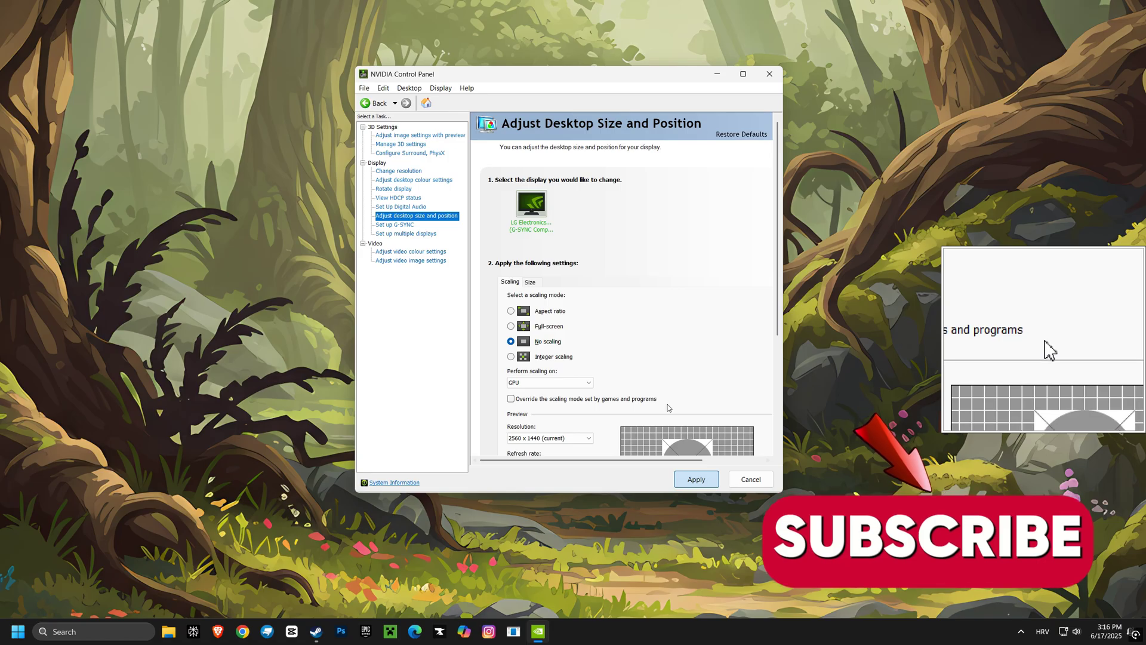